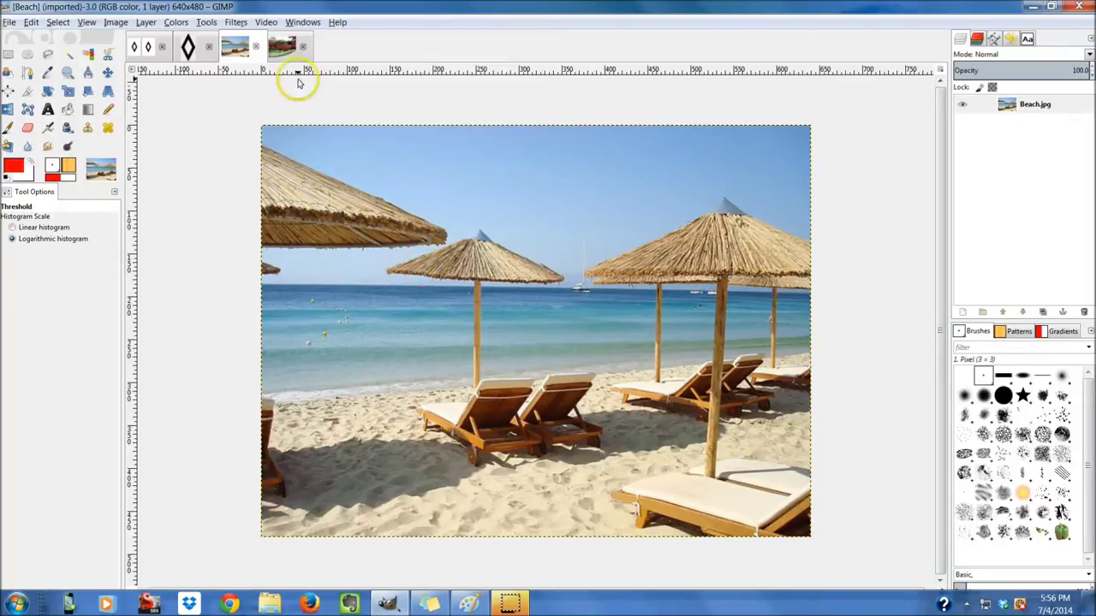
- Open the Colors menu for the Beach.jpg photo
{"action": "left_click", "coordinate": [176, 22]}
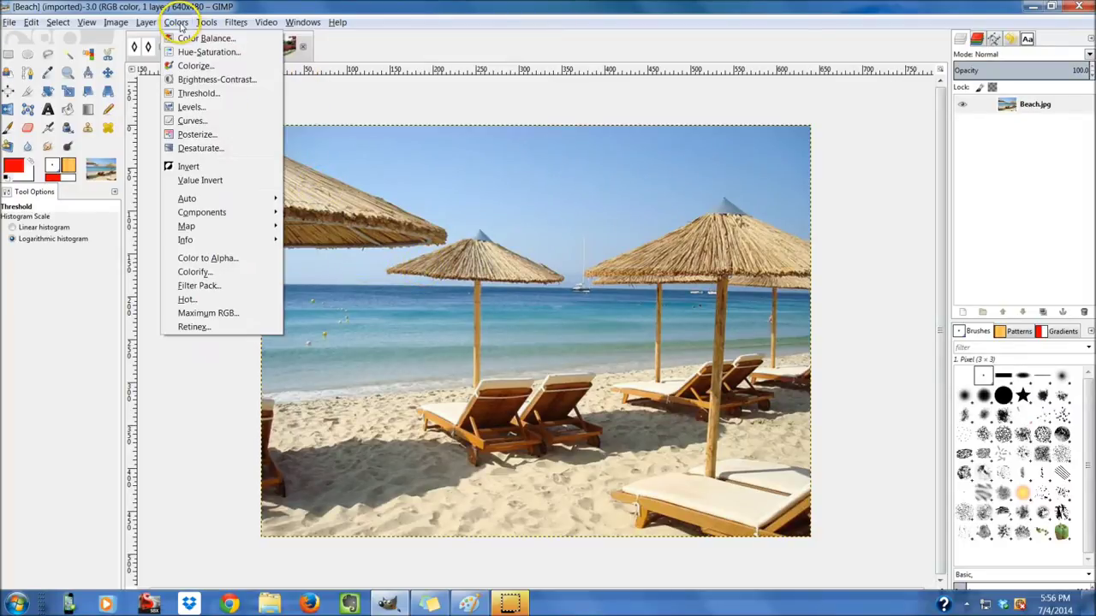
- Preview a 168–255 Threshold on the Beach photo, zoom to inspect, then cancel it
{"action": "left_click", "coordinate": [184, 93]}
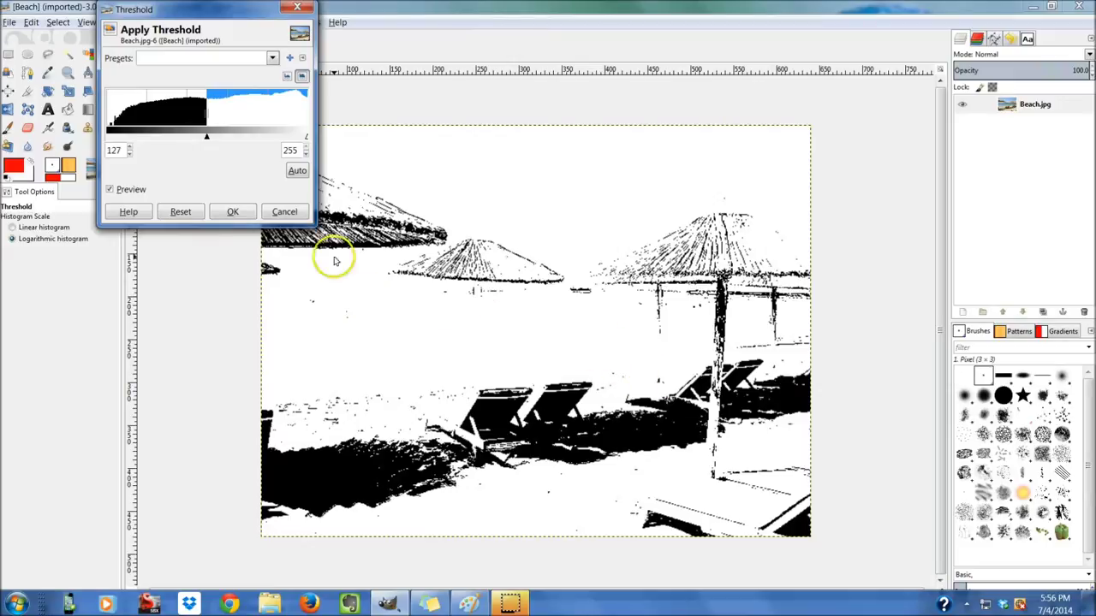
{"action": "left_click_drag", "start_coordinate": [206, 141], "coordinate": [238, 139]}
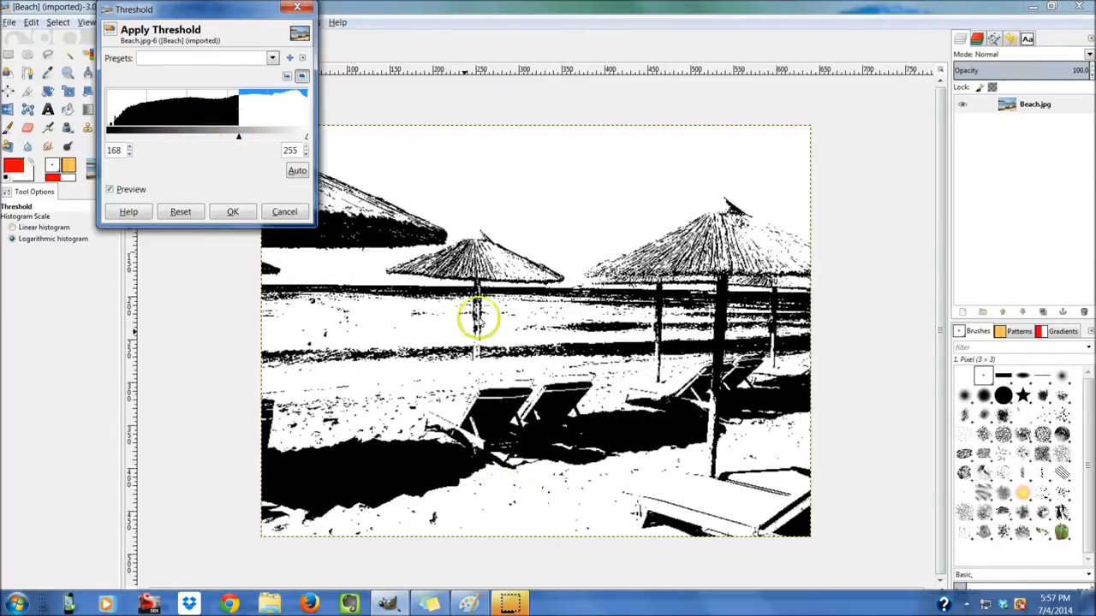
{"action": "scroll", "coordinate": [471, 442], "scroll_direction": "up", "scroll_amount": 2}
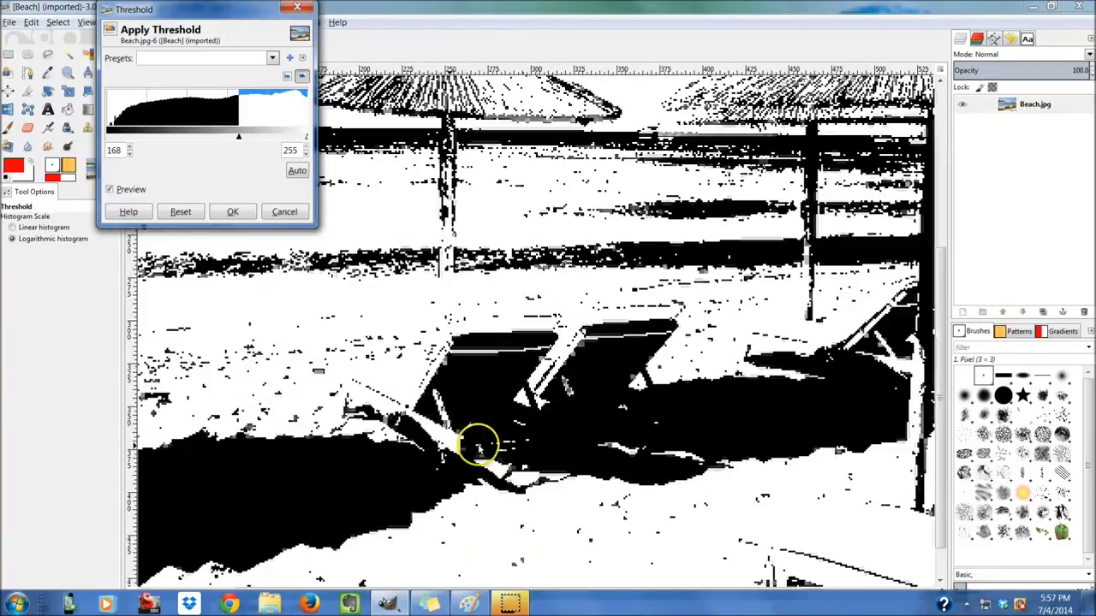
{"action": "scroll", "coordinate": [439, 438], "scroll_direction": "up", "scroll_amount": 2}
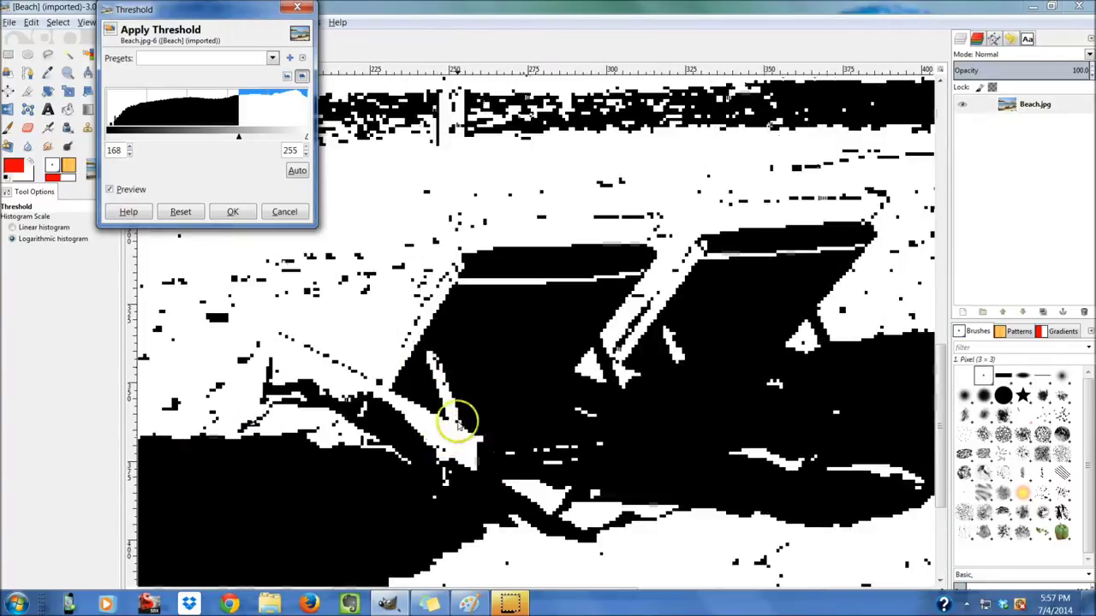
{"action": "scroll", "coordinate": [480, 397], "scroll_direction": "down", "scroll_amount": 1}
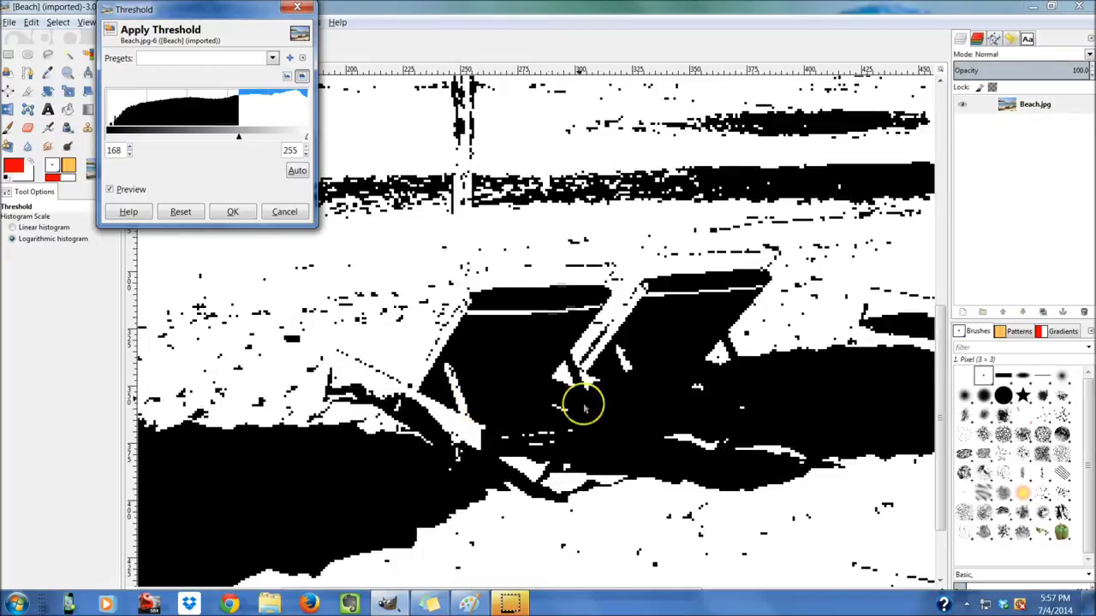
{"action": "scroll", "coordinate": [488, 301], "scroll_direction": "down", "scroll_amount": 2}
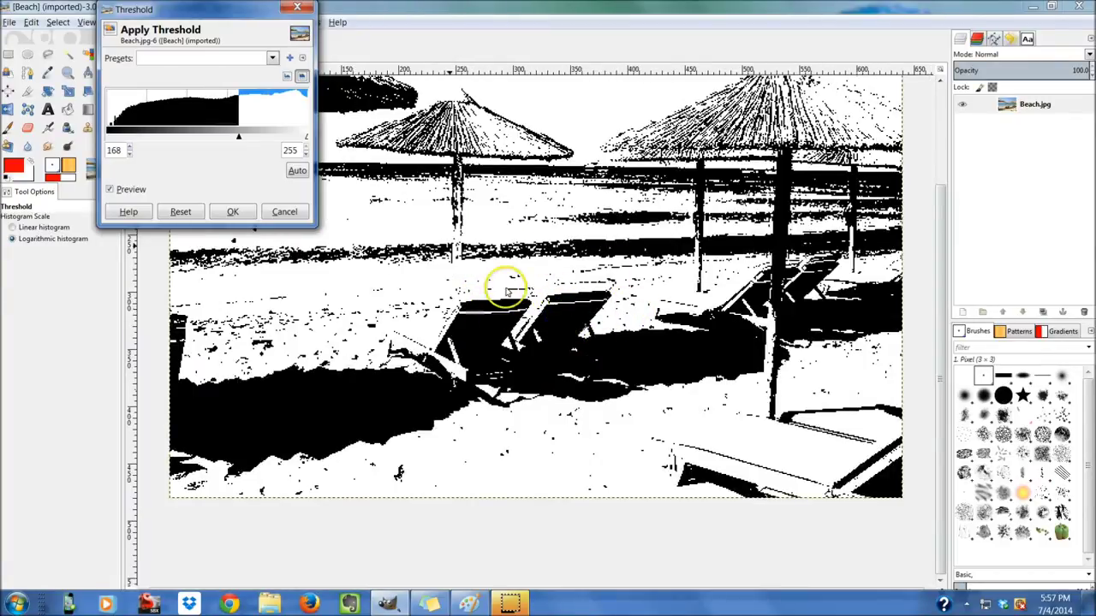
{"action": "left_click", "coordinate": [287, 212]}
- Switch to the Anti-aliased-diamonds image and zoom in on its two diamonds
{"action": "scroll", "coordinate": [407, 425], "scroll_direction": "down", "scroll_amount": 1}
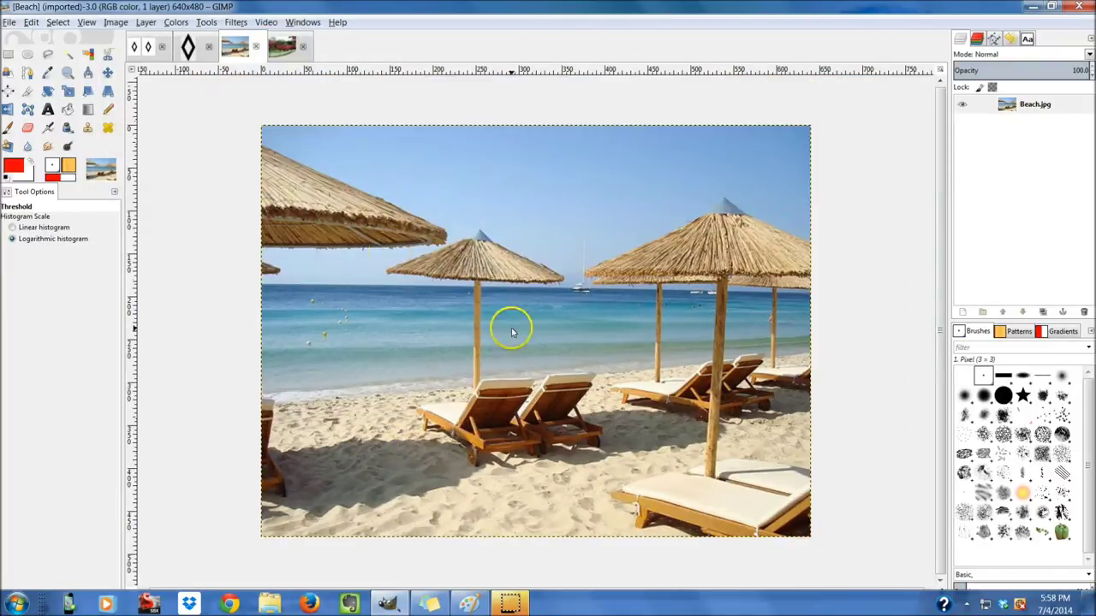
{"action": "scroll", "coordinate": [706, 403], "scroll_direction": "up", "scroll_amount": 1}
{"action": "scroll", "coordinate": [446, 337], "scroll_direction": "down", "scroll_amount": 1}
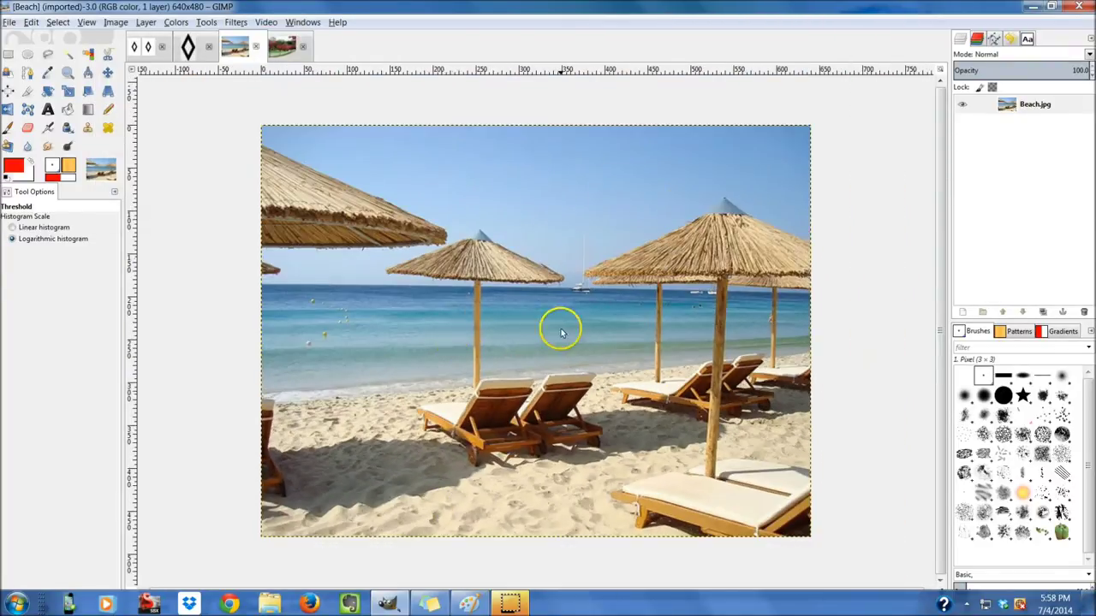
{"action": "left_click", "coordinate": [147, 48]}
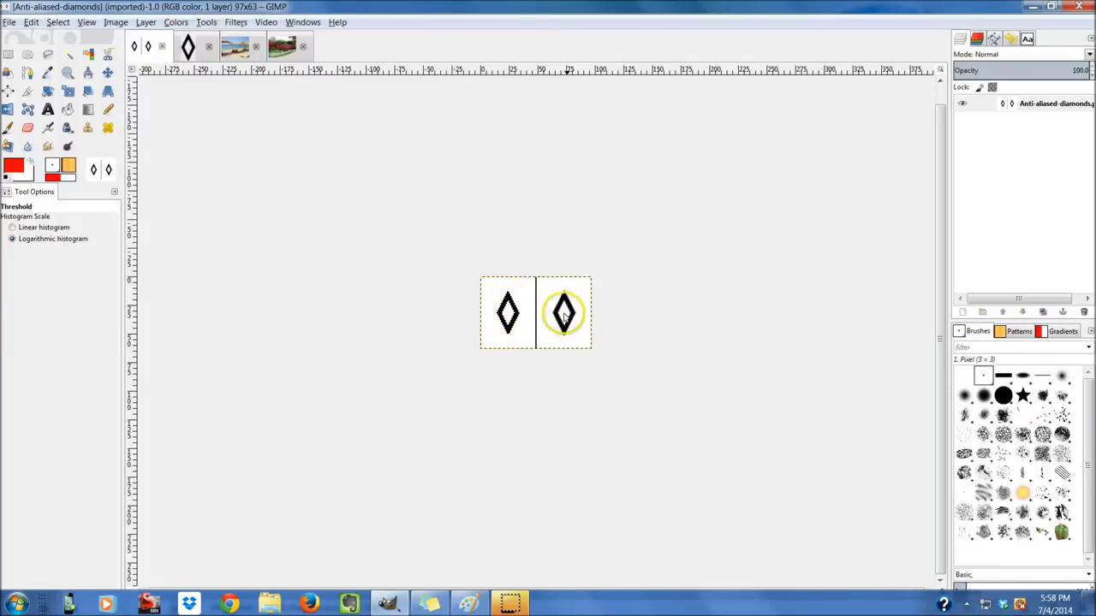
{"action": "scroll", "coordinate": [542, 320], "scroll_direction": "up", "scroll_amount": 1}
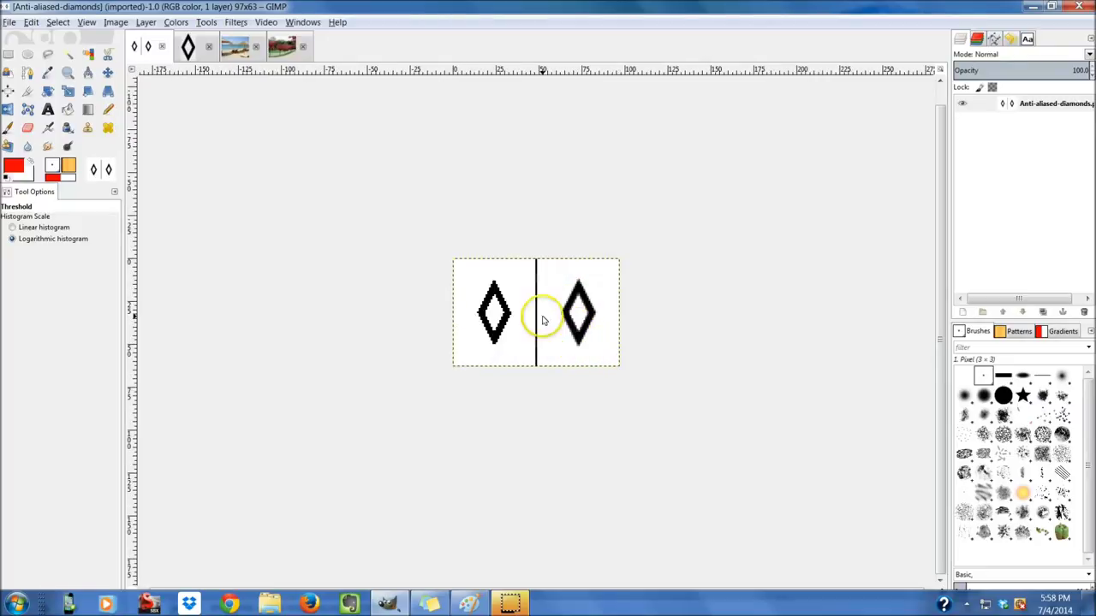
- Compare the enlarged single-diamond image's jagged edges, then return to the two-diamond image
{"action": "left_click", "coordinate": [187, 46]}
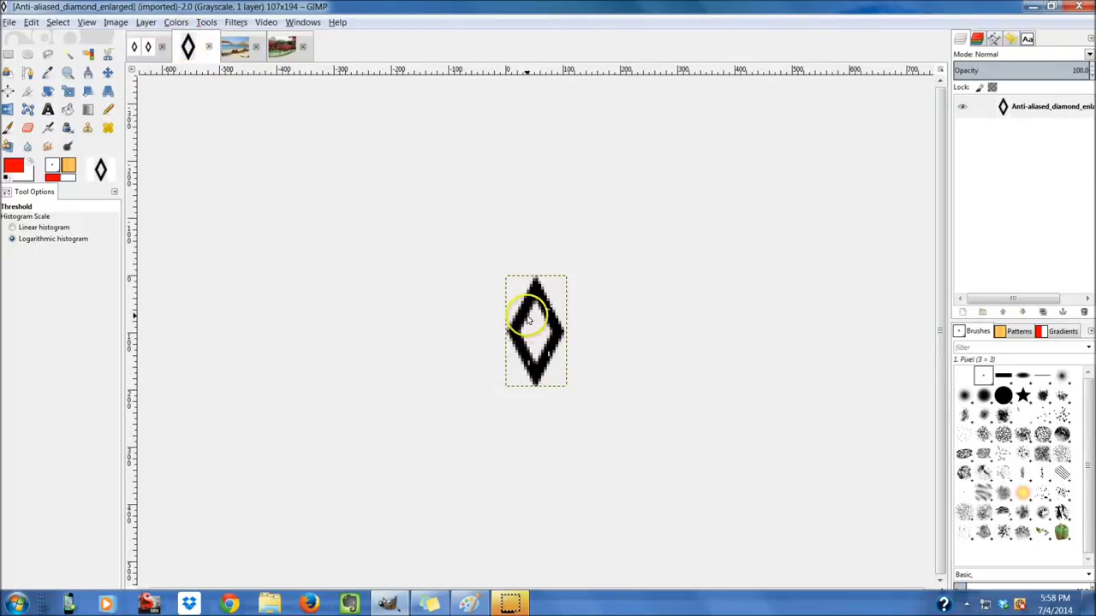
{"action": "scroll", "coordinate": [552, 339], "scroll_direction": "up", "scroll_amount": 2}
{"action": "scroll", "coordinate": [543, 336], "scroll_direction": "up", "scroll_amount": 3}
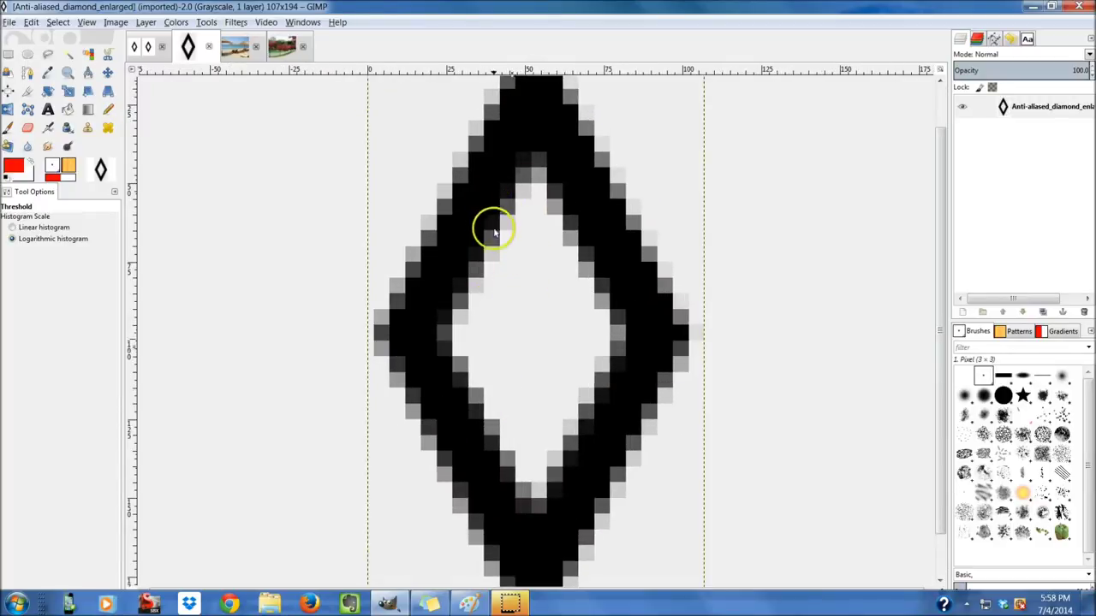
{"action": "scroll", "coordinate": [535, 272], "scroll_direction": "down", "scroll_amount": 4}
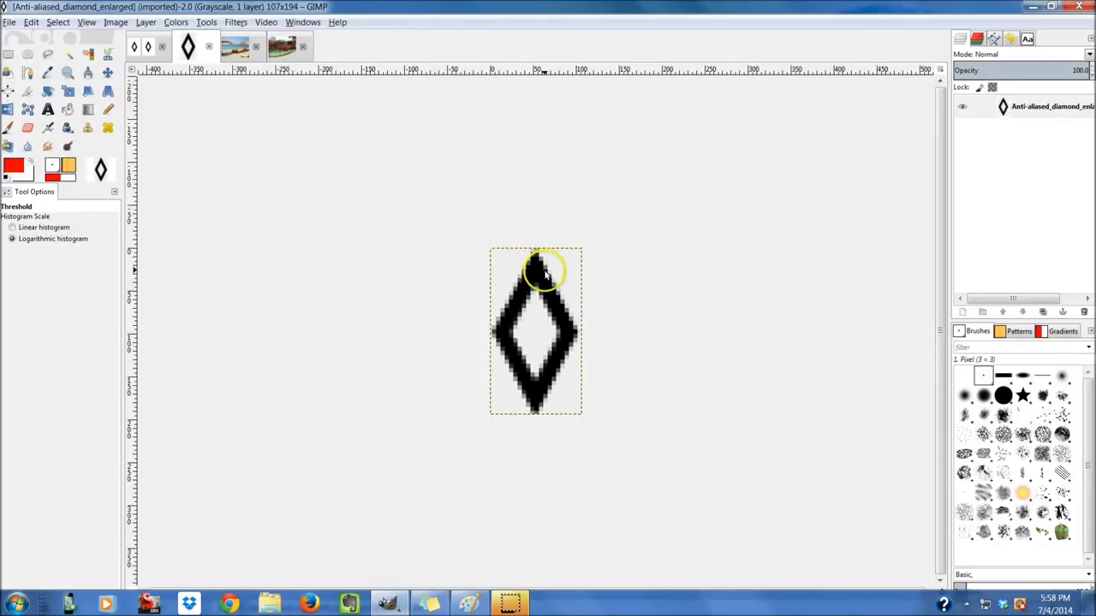
{"action": "scroll", "coordinate": [532, 338], "scroll_direction": "down", "scroll_amount": 5}
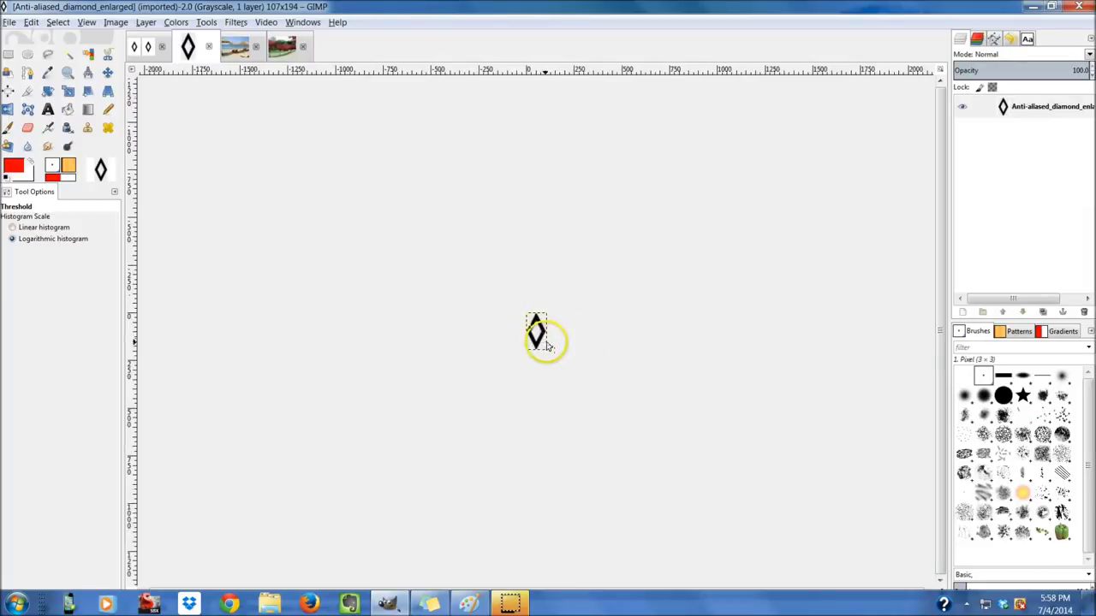
{"action": "left_click", "coordinate": [142, 46]}
{"action": "scroll", "coordinate": [516, 316], "scroll_direction": "down", "scroll_amount": 1}
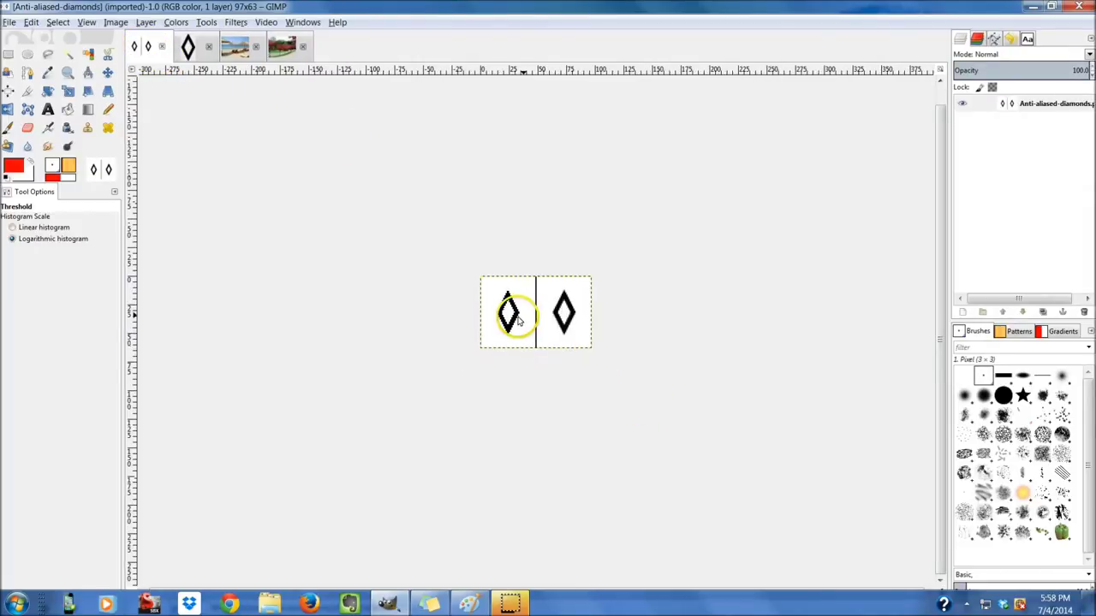
{"action": "scroll", "coordinate": [541, 332], "scroll_direction": "down", "scroll_amount": 2}
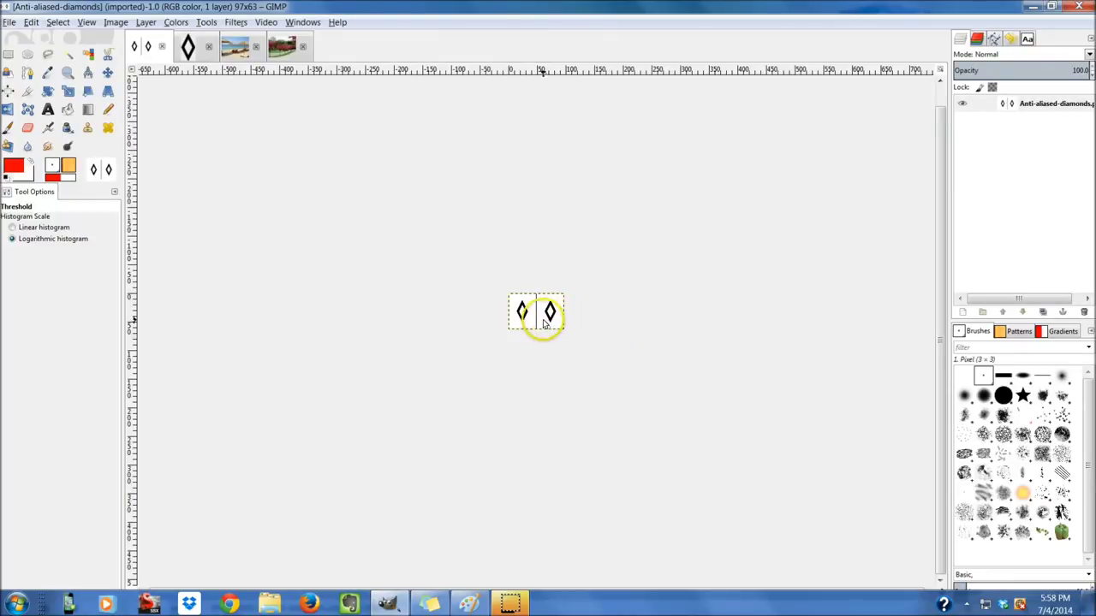
{"action": "left_click", "coordinate": [542, 332]}
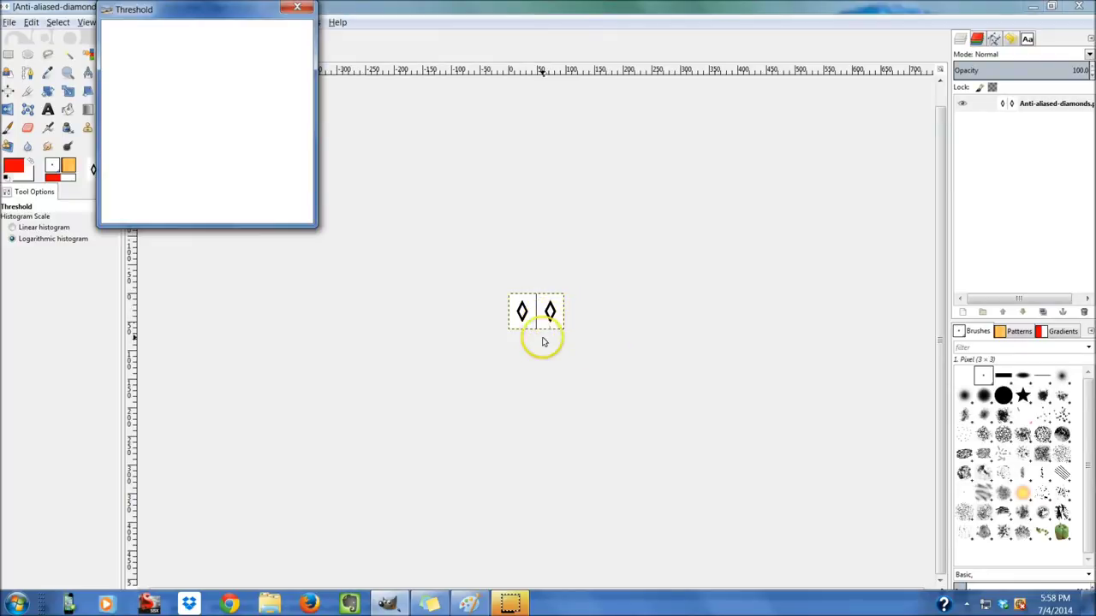
{"action": "left_click", "coordinate": [304, 8]}
{"action": "scroll", "coordinate": [580, 320], "scroll_direction": "up", "scroll_amount": 3}
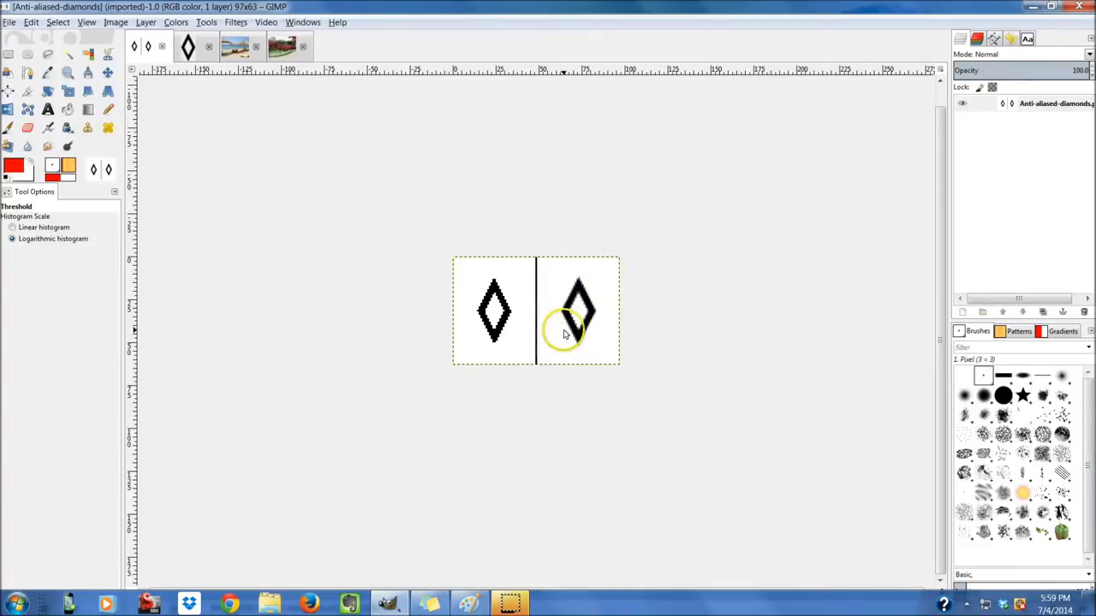
{"action": "key", "text": "1"}
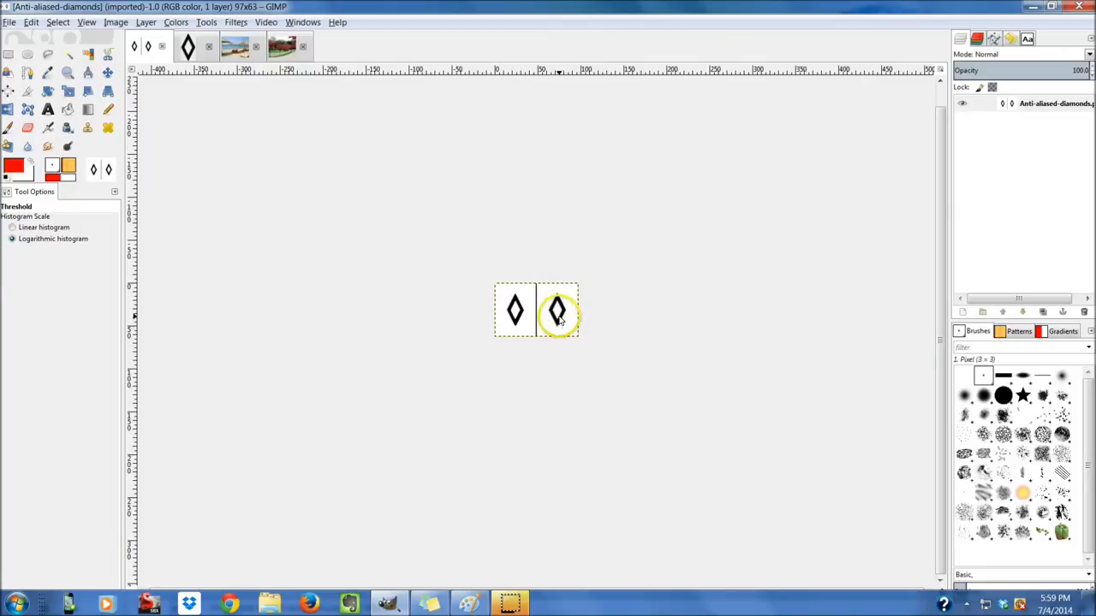
{"action": "left_click", "coordinate": [603, 305]}
{"action": "scroll", "coordinate": [611, 301], "scroll_direction": "up", "scroll_amount": 2}
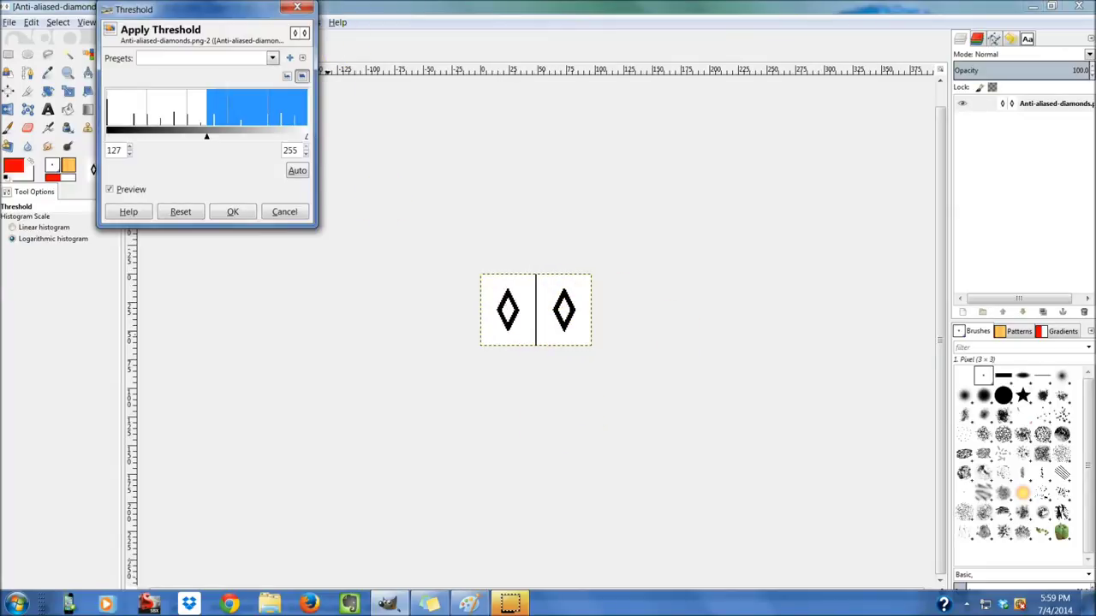
{"action": "left_click", "coordinate": [296, 10]}
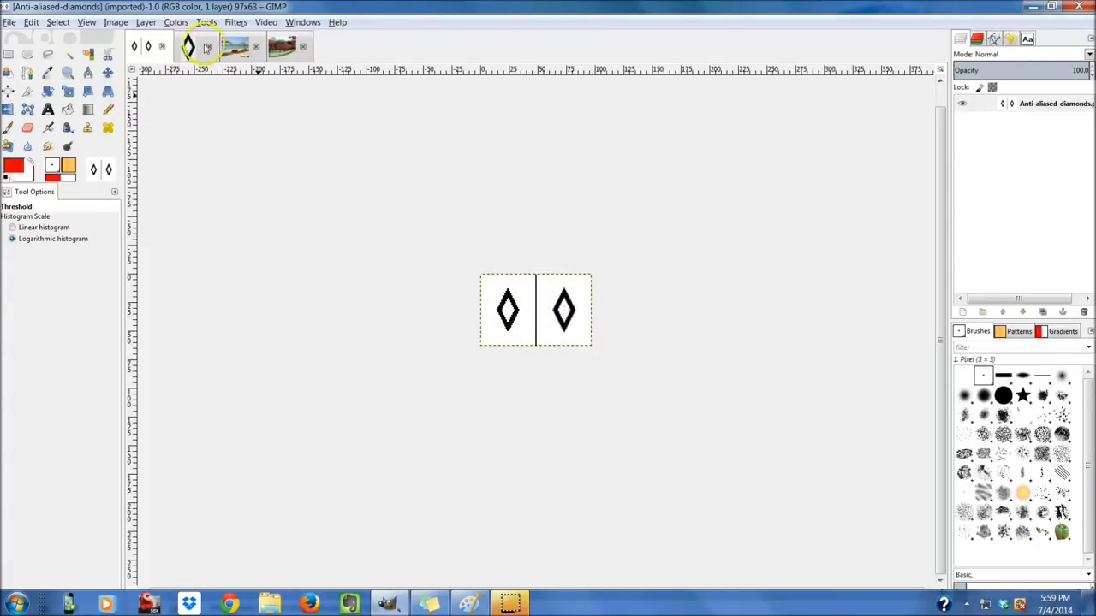
- Return to the Beach photo and preview a 127–255 Threshold, then cancel it
{"action": "left_click", "coordinate": [235, 47]}
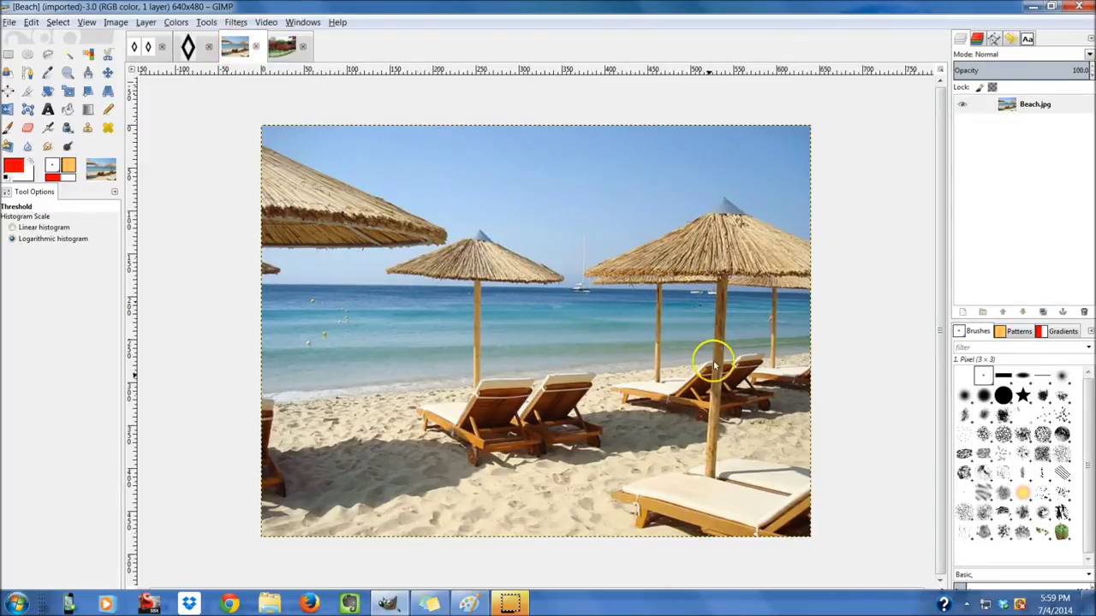
{"action": "left_click", "coordinate": [205, 135]}
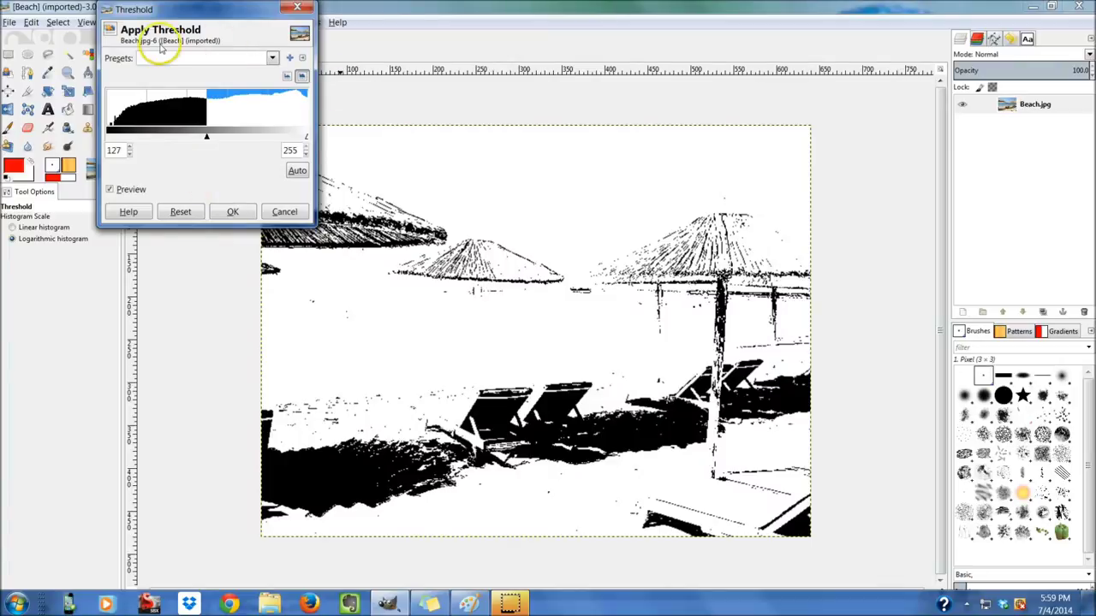
{"action": "scroll", "coordinate": [484, 436], "scroll_direction": "up", "scroll_amount": 3}
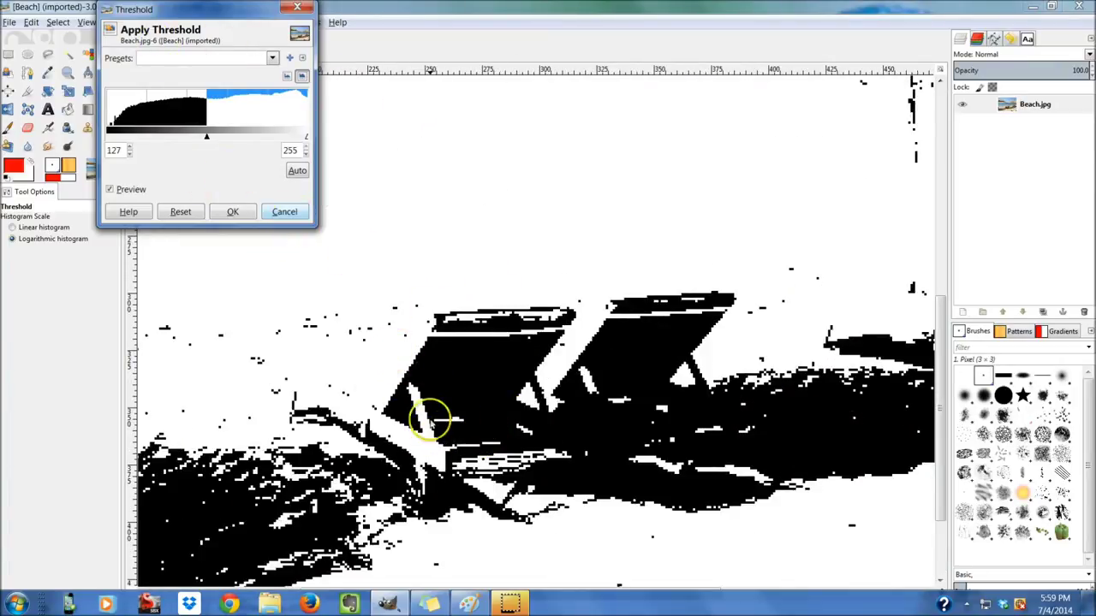
{"action": "left_click", "coordinate": [284, 211]}
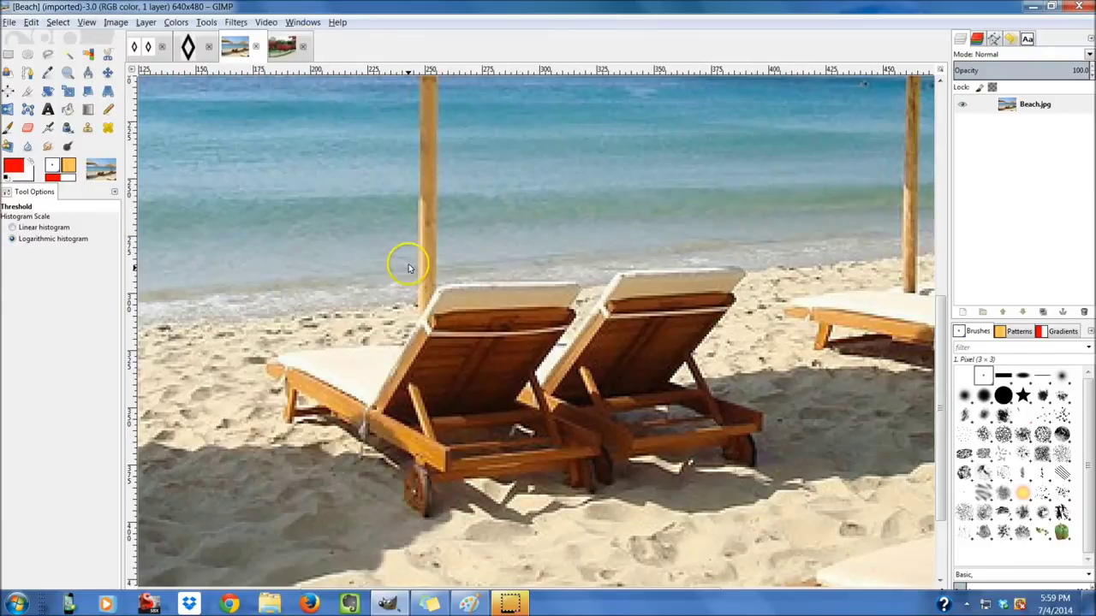
- Fit the photo to the window, recheck and cancel Threshold, view at 100%, and open the Beach.jpg layer menu
{"action": "key", "text": "shift+ctrl+j"}
{"action": "left_click", "coordinate": [551, 367]}
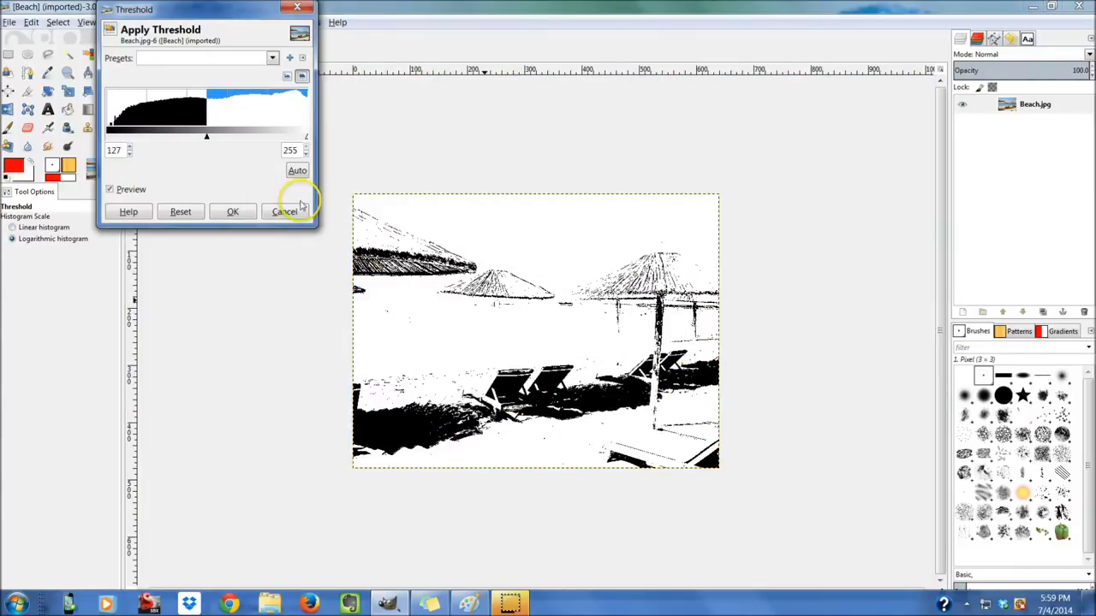
{"action": "left_click", "coordinate": [299, 207]}
{"action": "key", "text": "1"}
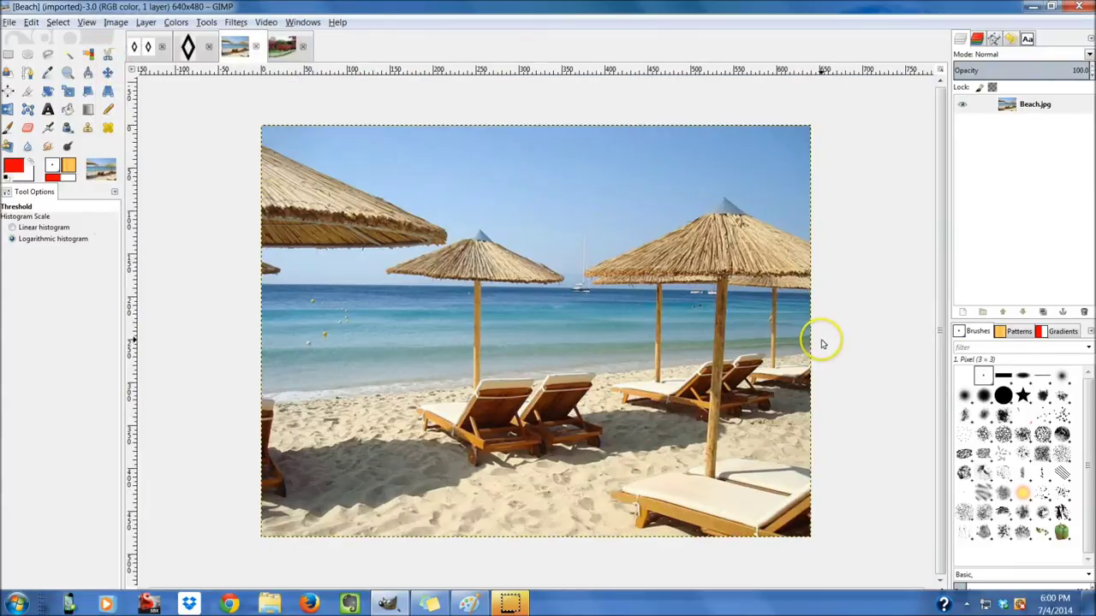
{"action": "right_click", "coordinate": [1029, 109]}
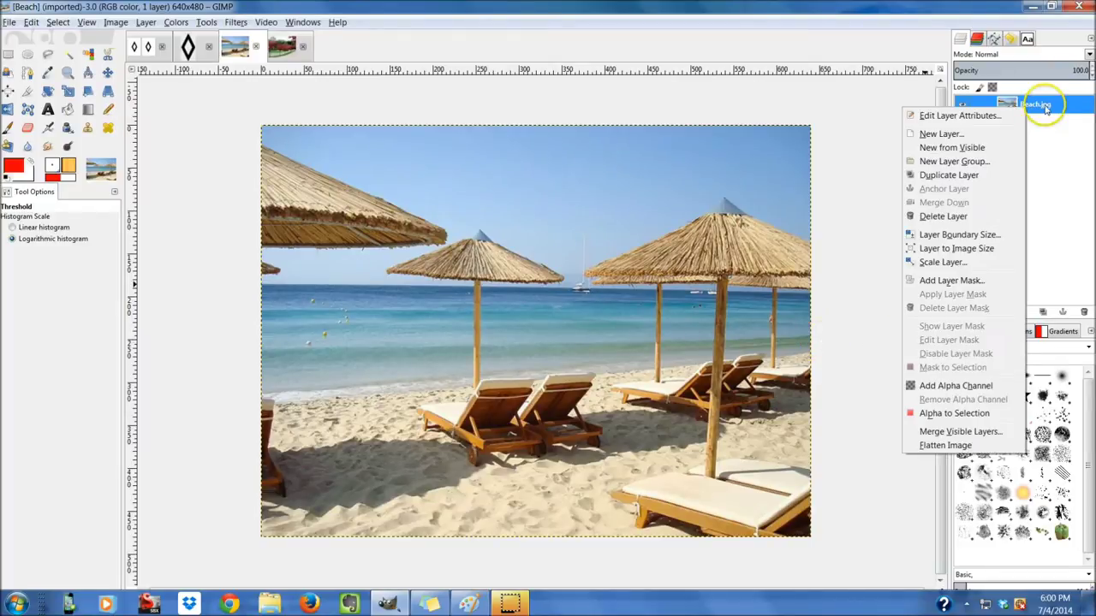
- Duplicate the Beach.jpg layer, keep the name 'Beach.jpg copy', and select the copy
{"action": "right_click", "coordinate": [1043, 103]}
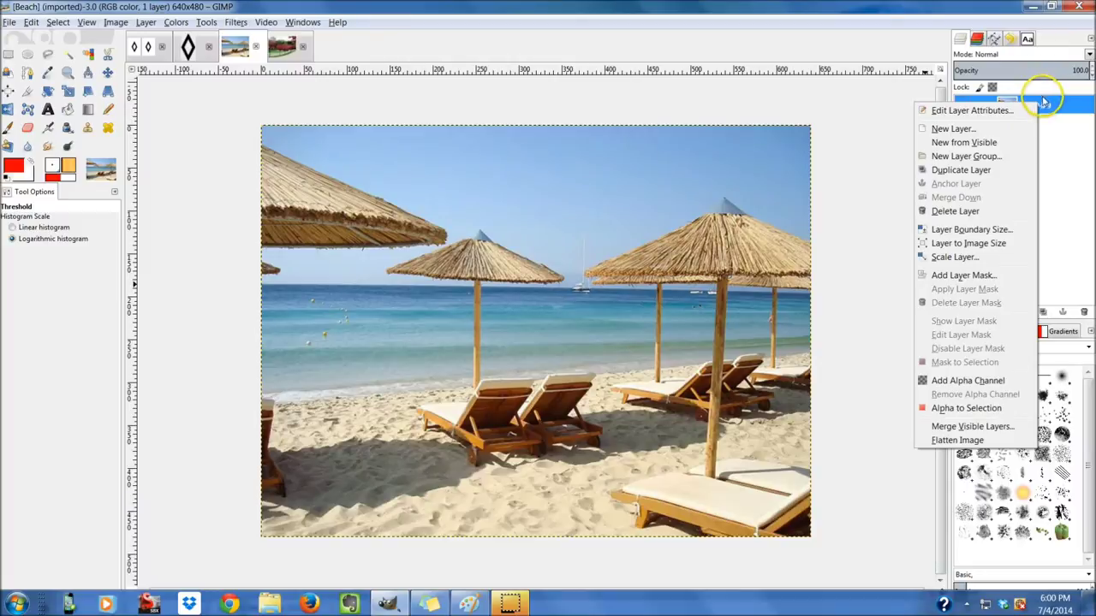
{"action": "left_click", "coordinate": [1084, 151]}
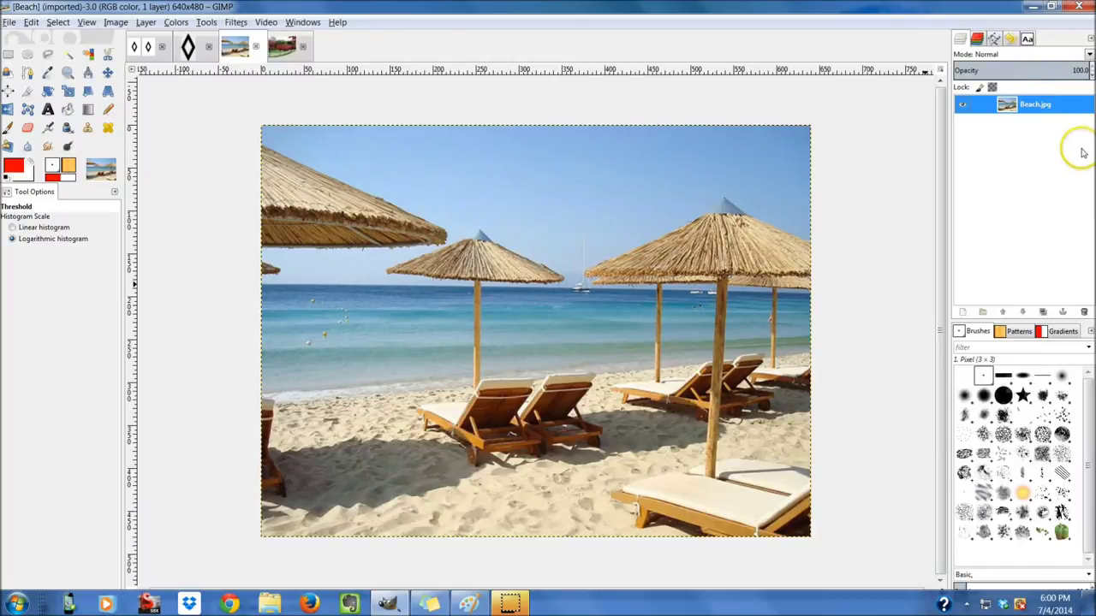
{"action": "left_click", "coordinate": [1042, 314]}
{"action": "double_click", "coordinate": [1043, 104]}
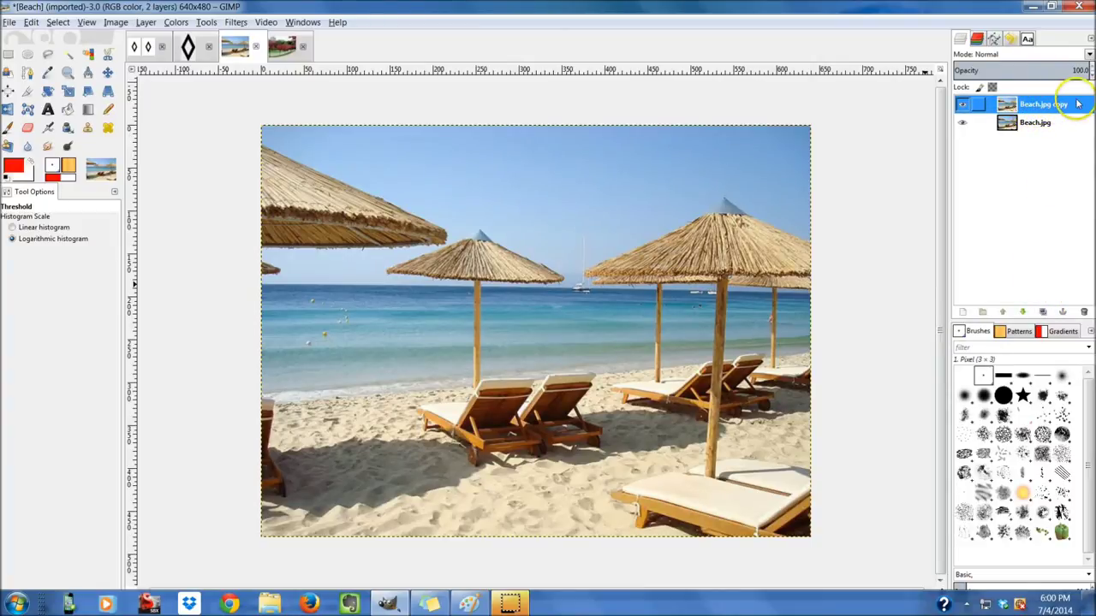
{"action": "left_click", "coordinate": [1017, 103]}
{"action": "left_click", "coordinate": [1027, 122]}
{"action": "left_click", "coordinate": [1043, 104]}
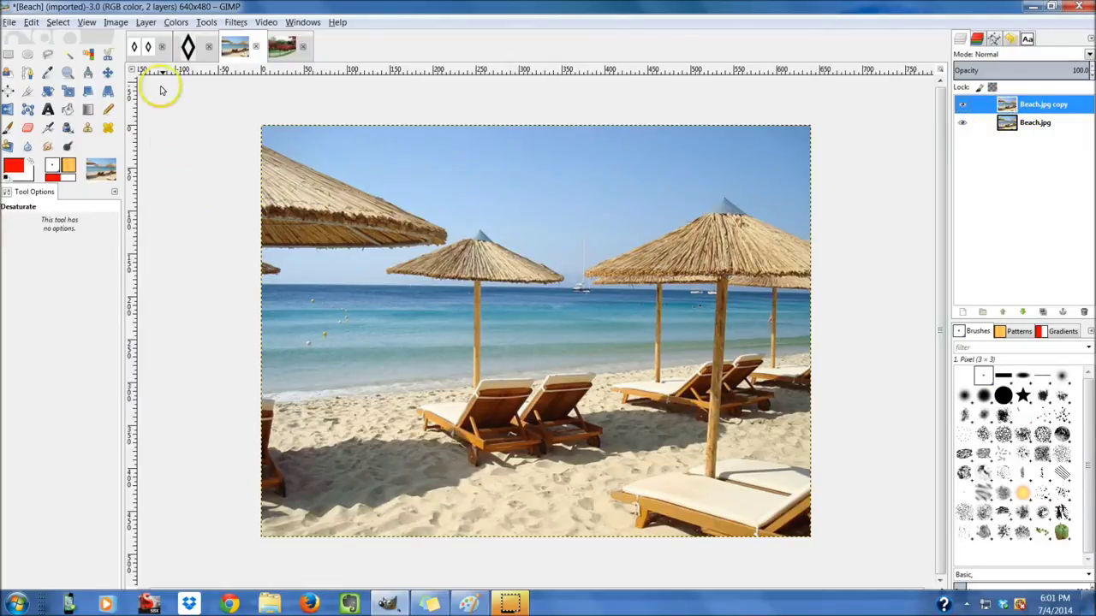
- Desaturate the Beach.jpg copy layer to greyscale
{"action": "left_click", "coordinate": [175, 23]}
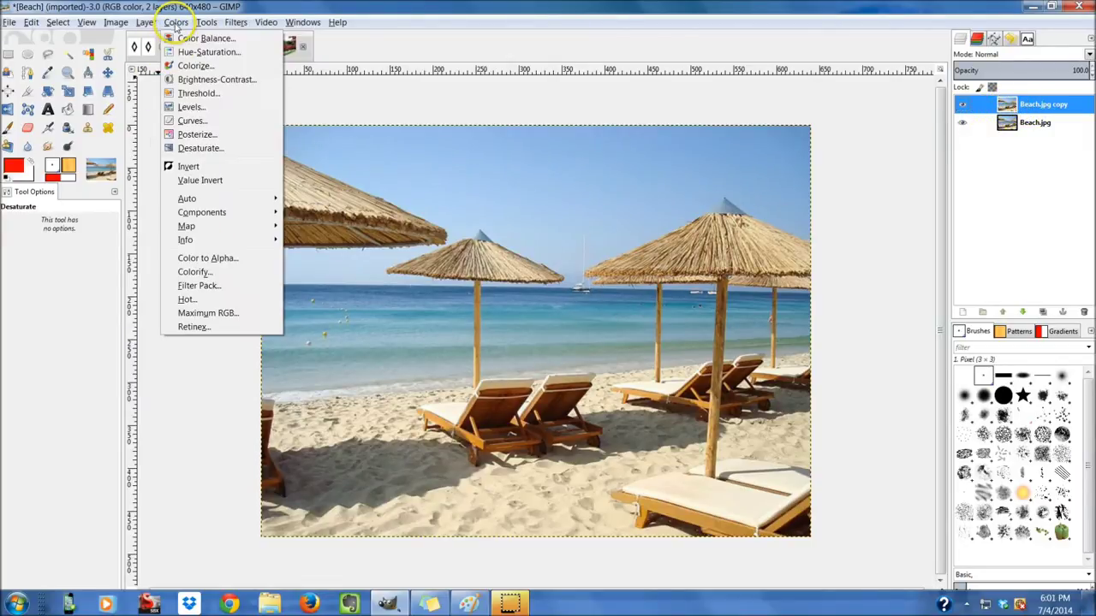
{"action": "left_click", "coordinate": [202, 145]}
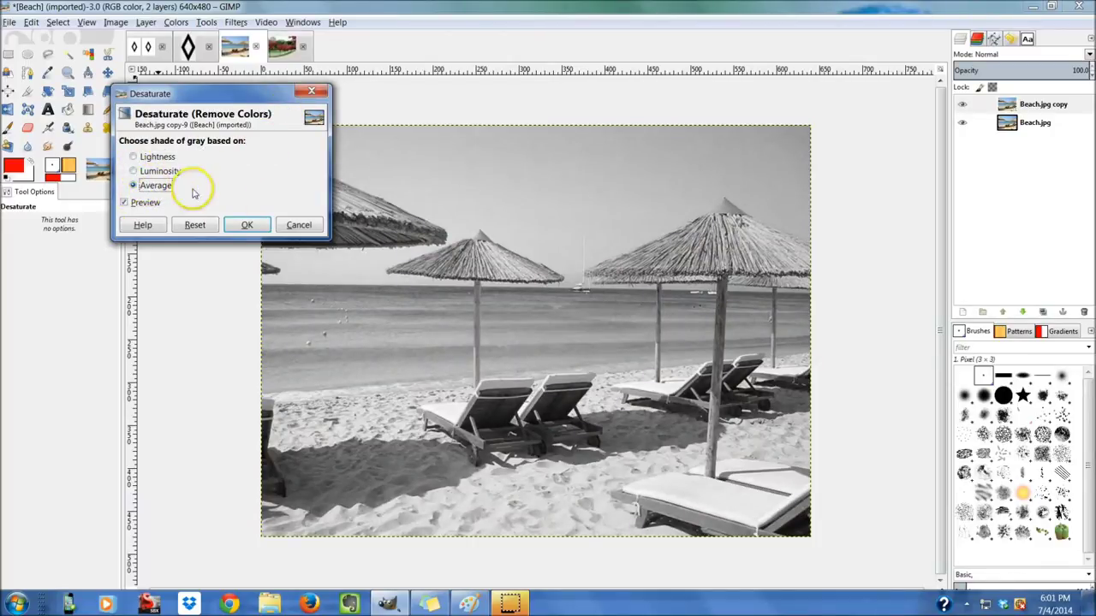
{"action": "left_click", "coordinate": [248, 225]}
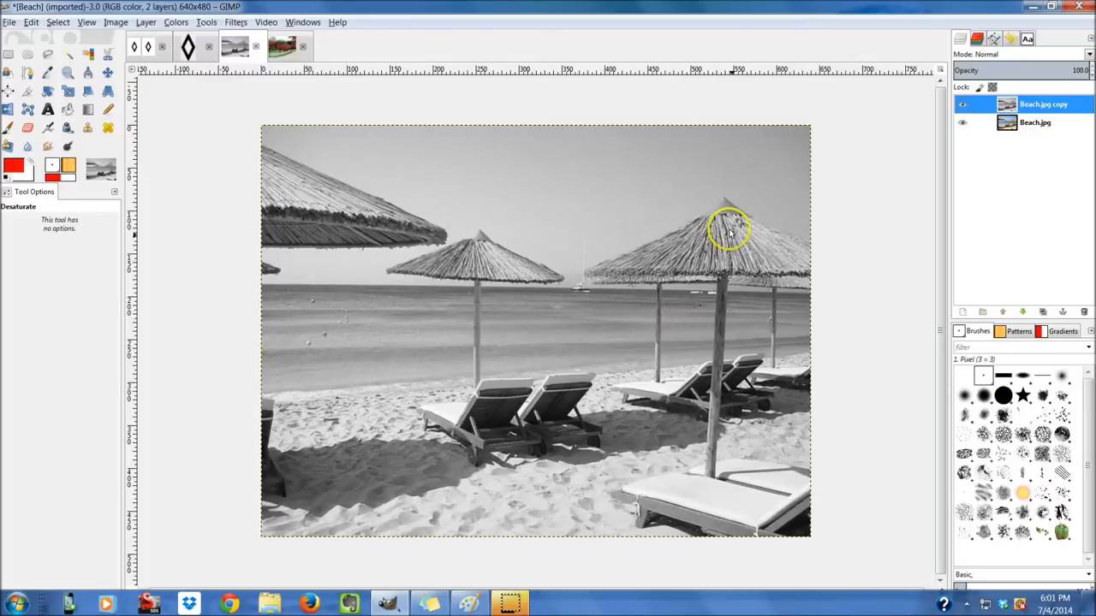
{"action": "left_click", "coordinate": [176, 22]}
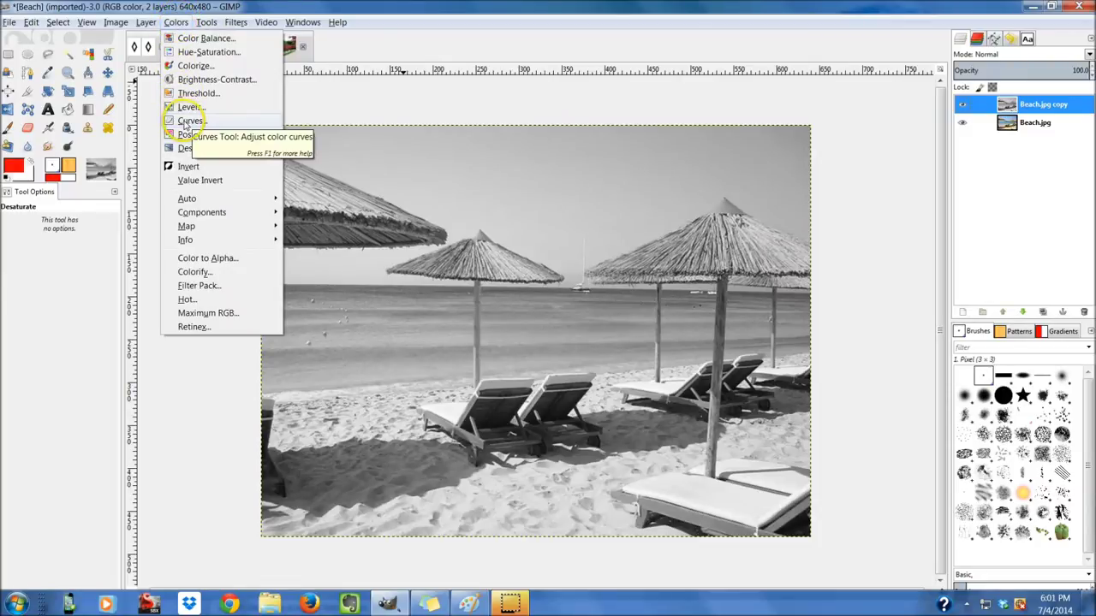
- Apply a steep S-shaped Curves adjustment to the grey copy, deepening shadows and brightening highlights
{"action": "left_click", "coordinate": [184, 124]}
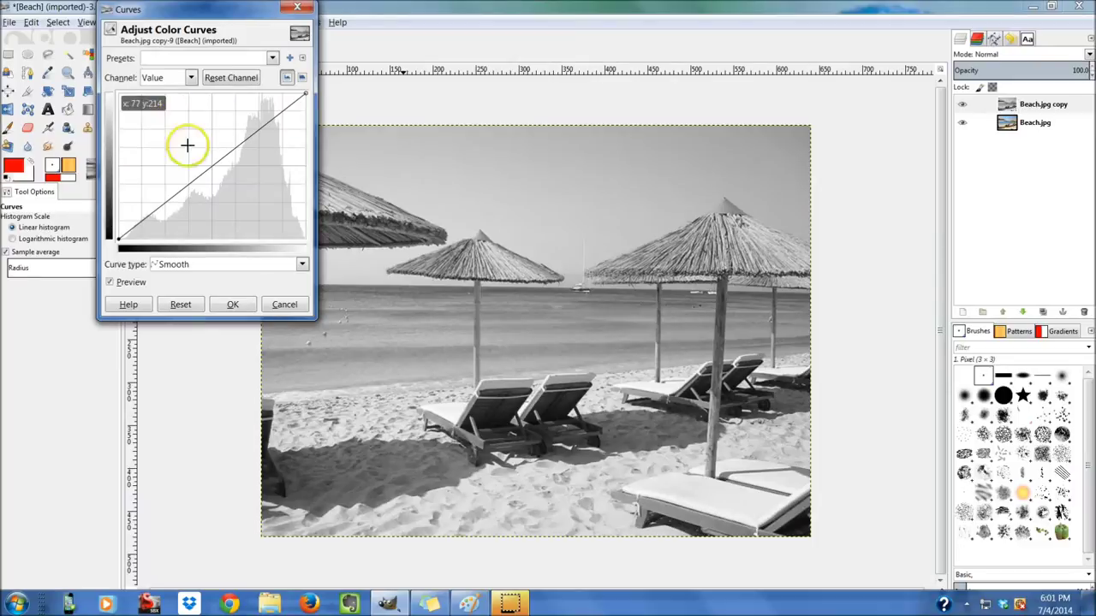
{"action": "left_click_drag", "start_coordinate": [142, 213], "coordinate": [175, 240]}
{"action": "left_click_drag", "start_coordinate": [306, 96], "coordinate": [251, 106]}
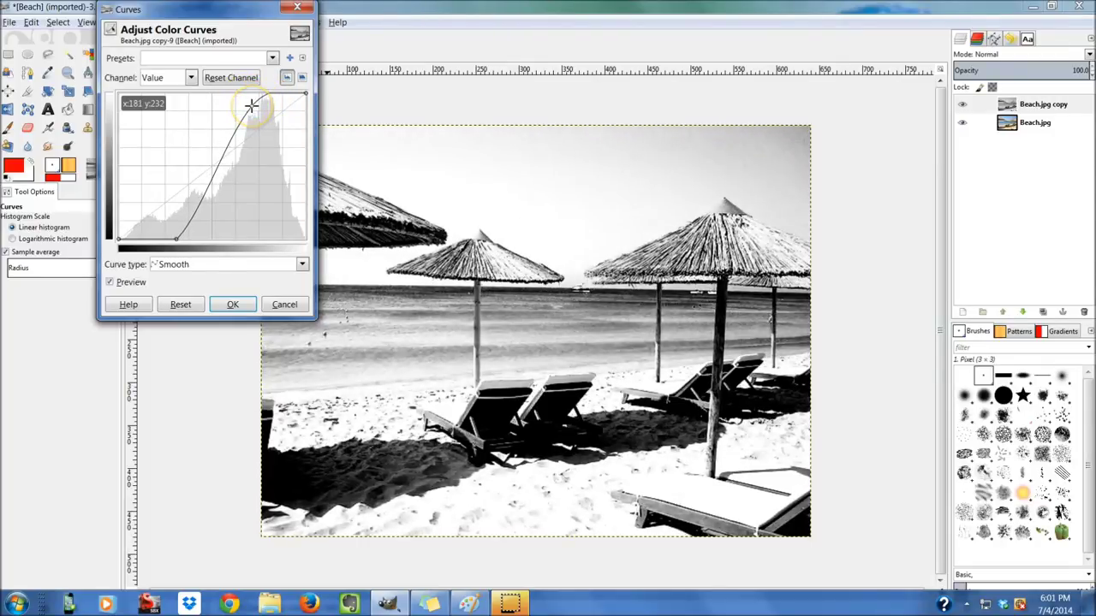
{"action": "left_click", "coordinate": [122, 285]}
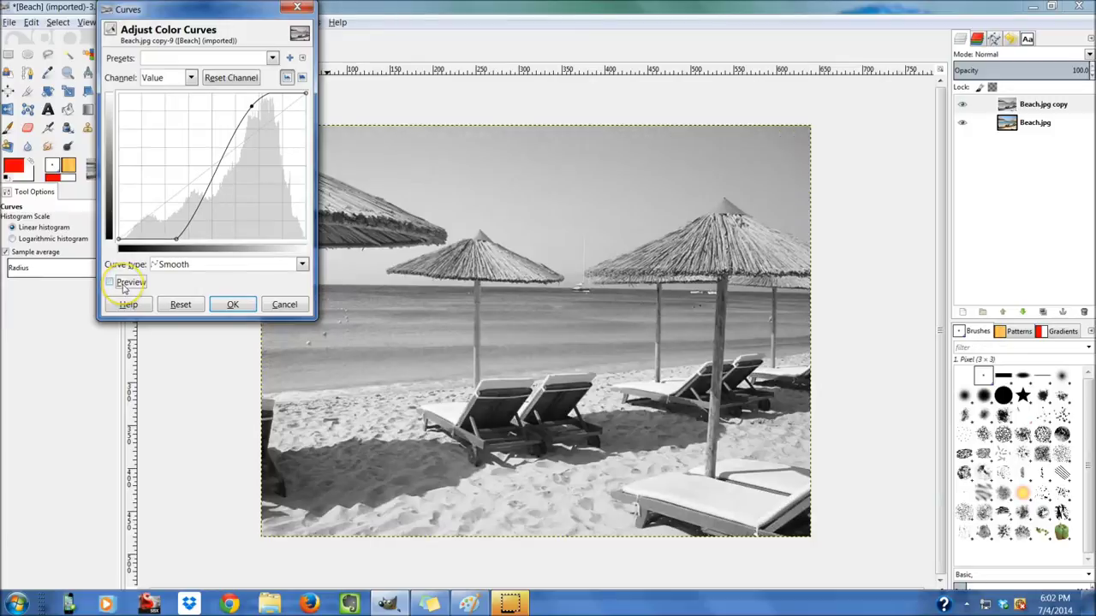
{"action": "left_click", "coordinate": [110, 284]}
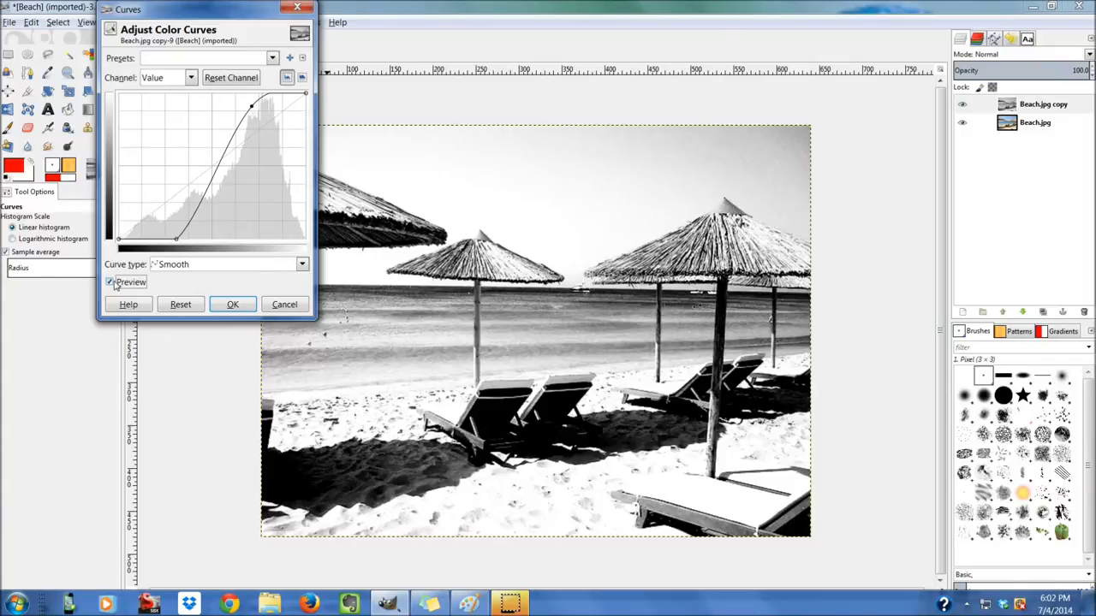
{"action": "left_click", "coordinate": [120, 284]}
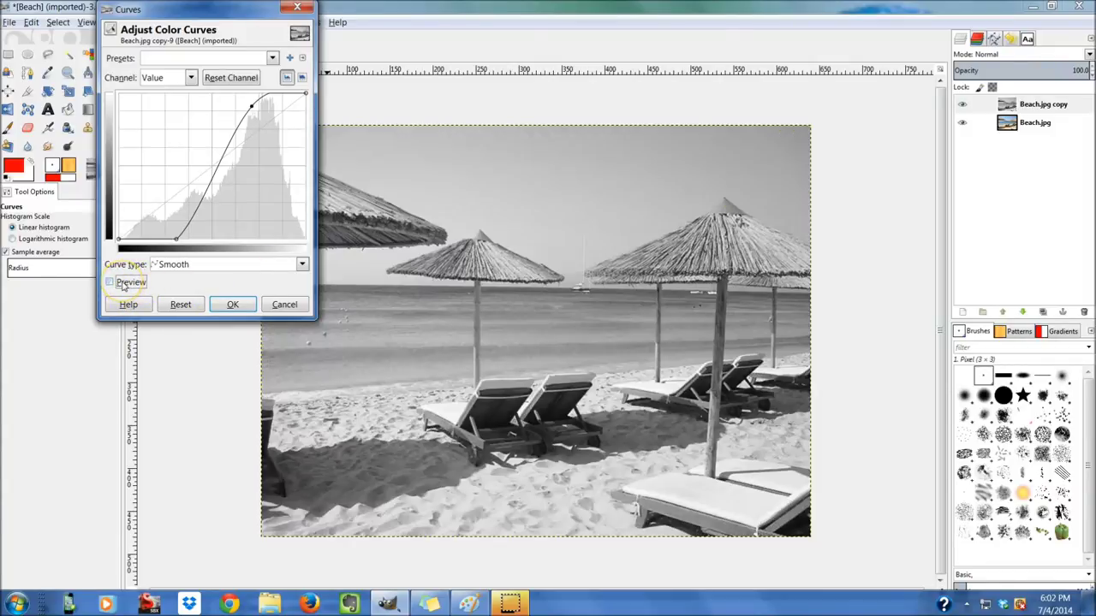
{"action": "left_click", "coordinate": [119, 283]}
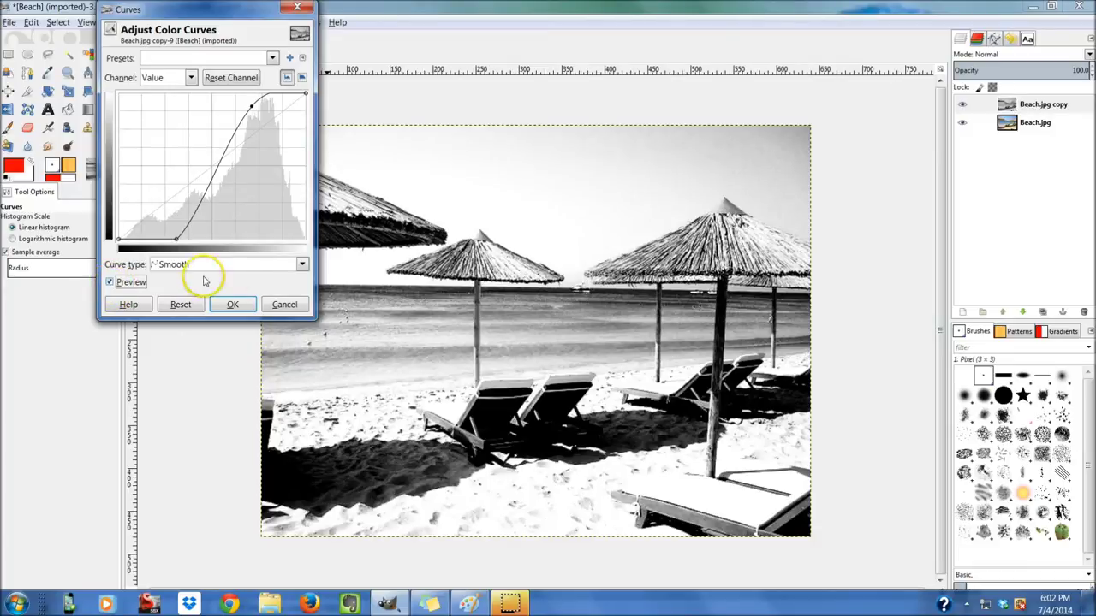
{"action": "mouse_move", "coordinate": [252, 108]}
{"action": "left_mouse_down"}
{"action": "mouse_move", "coordinate": [237, 107]}
{"action": "mouse_move", "coordinate": [246, 119]}
{"action": "left_mouse_up"}
{"action": "mouse_move", "coordinate": [175, 238]}
{"action": "left_mouse_down"}
{"action": "mouse_move", "coordinate": [149, 241]}
{"action": "mouse_move", "coordinate": [182, 255]}
{"action": "left_mouse_up"}
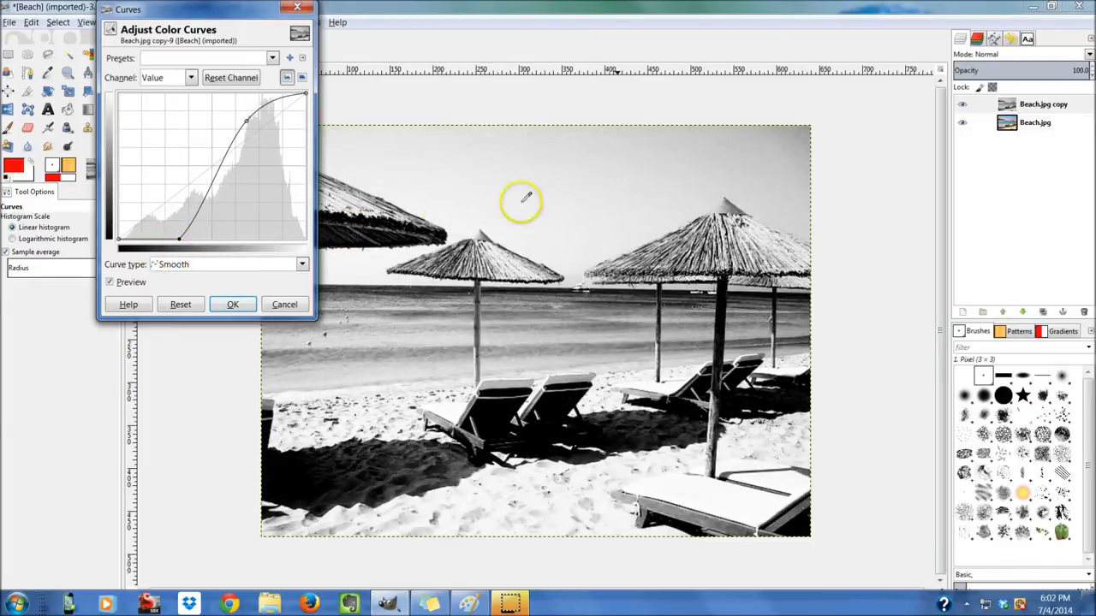
{"action": "left_click", "coordinate": [233, 311]}
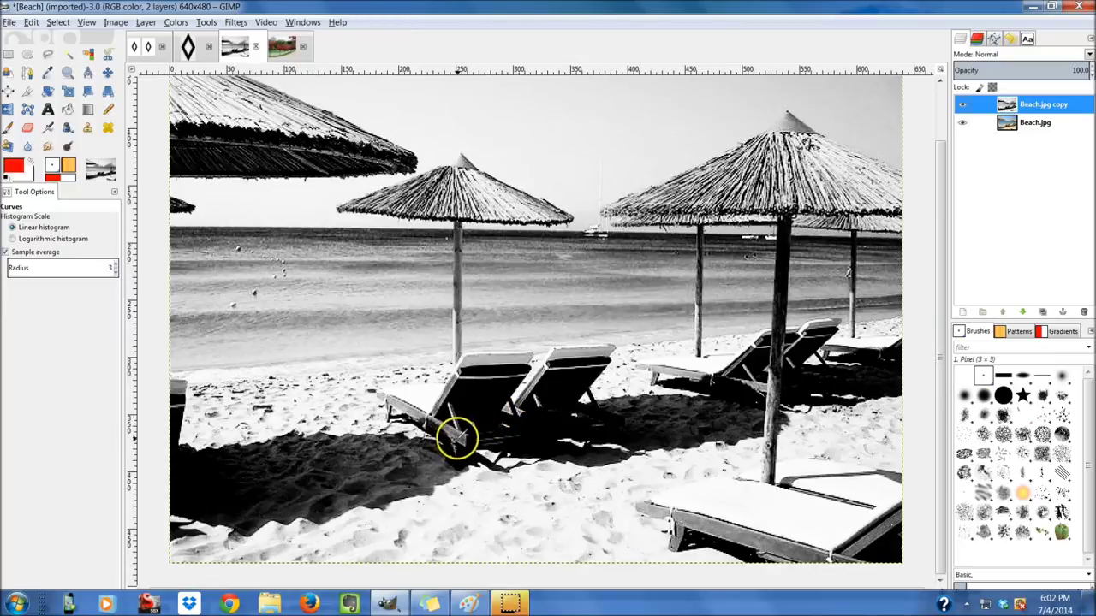
{"action": "scroll", "coordinate": [457, 438], "scroll_direction": "down", "scroll_amount": 1}
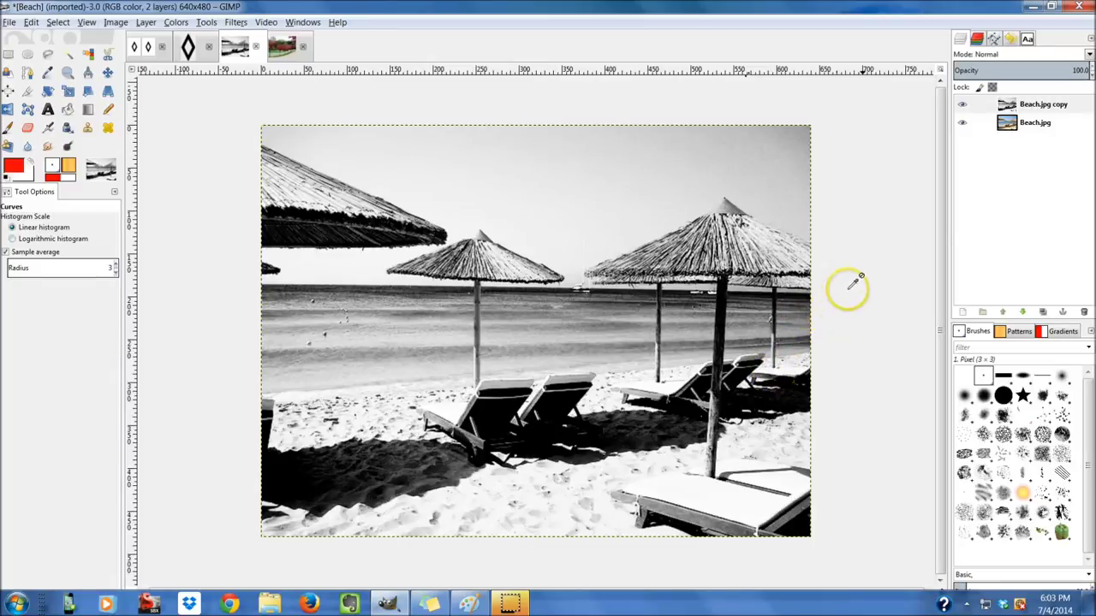
- Move the original Beach.jpg layer above the Beach.jpg copy layer
{"action": "left_click", "coordinate": [1031, 129]}
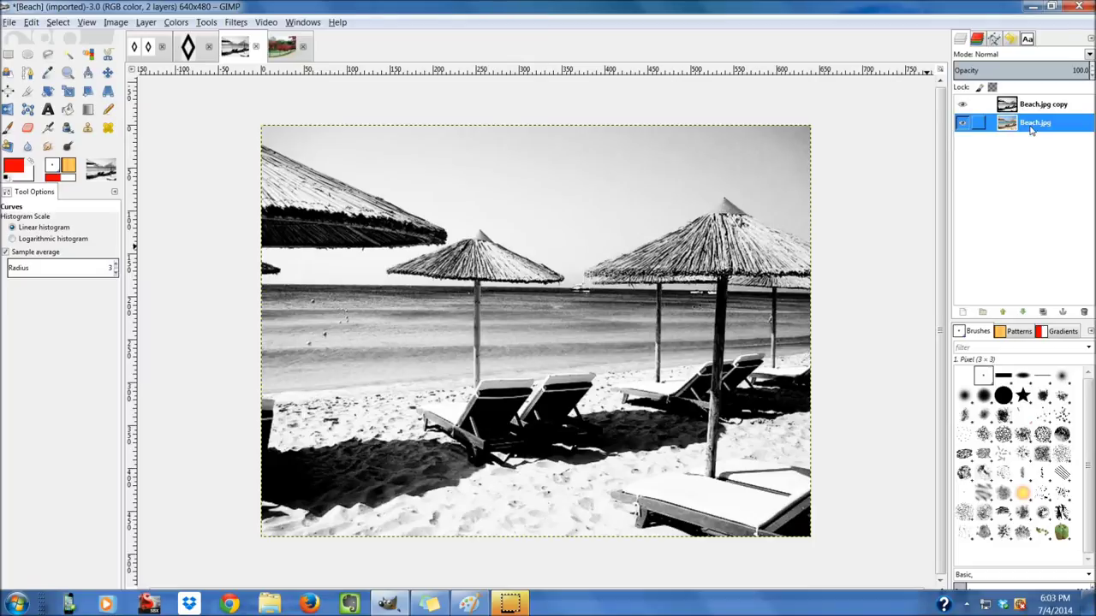
{"action": "left_click_drag", "start_coordinate": [1034, 124], "coordinate": [1027, 101]}
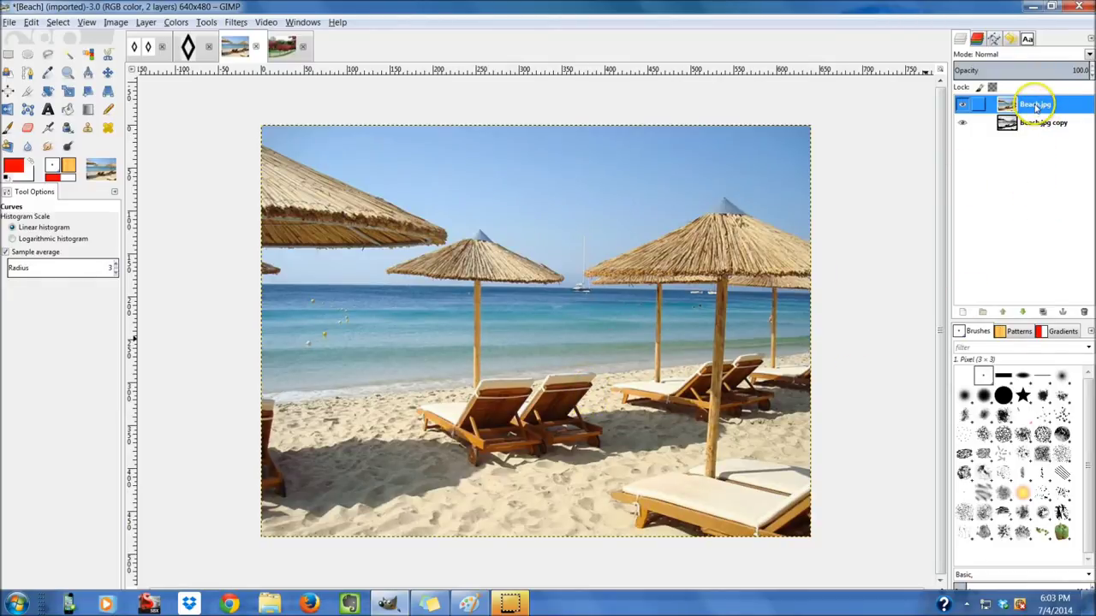
- Set the Beach.jpg layer's blend mode to Burn, comparing with the grey copy hidden and shown
{"action": "left_click", "coordinate": [1017, 54]}
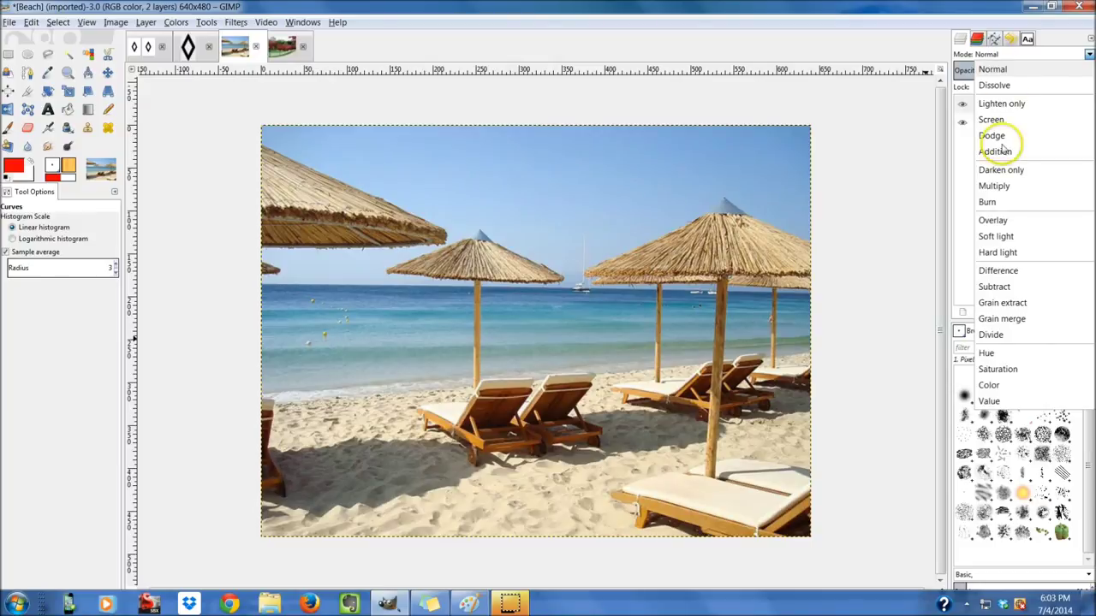
{"action": "left_click", "coordinate": [989, 202]}
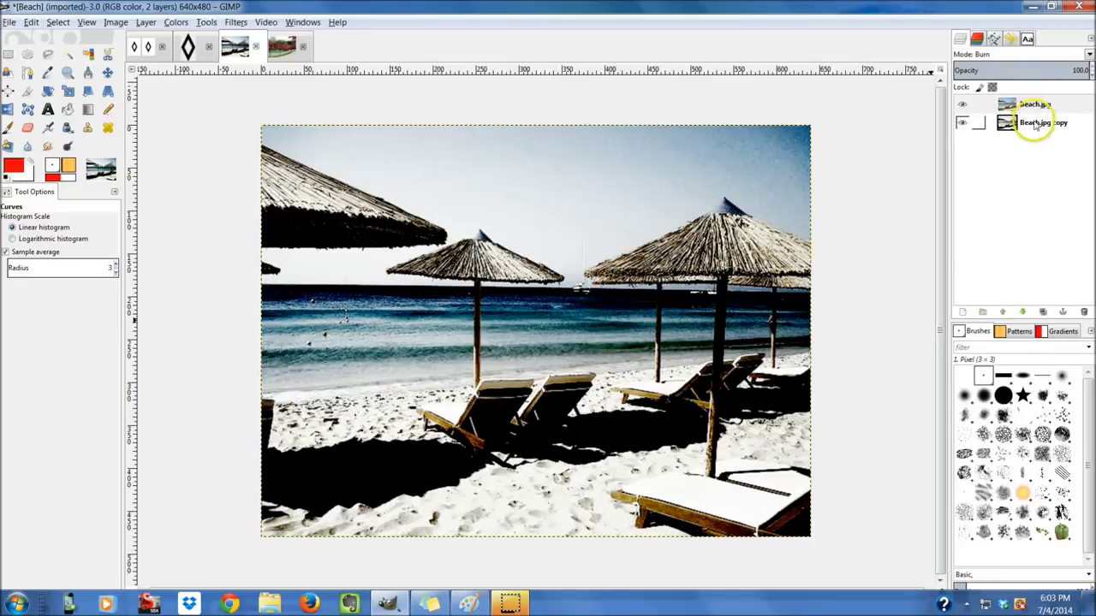
{"action": "left_click", "coordinate": [961, 125]}
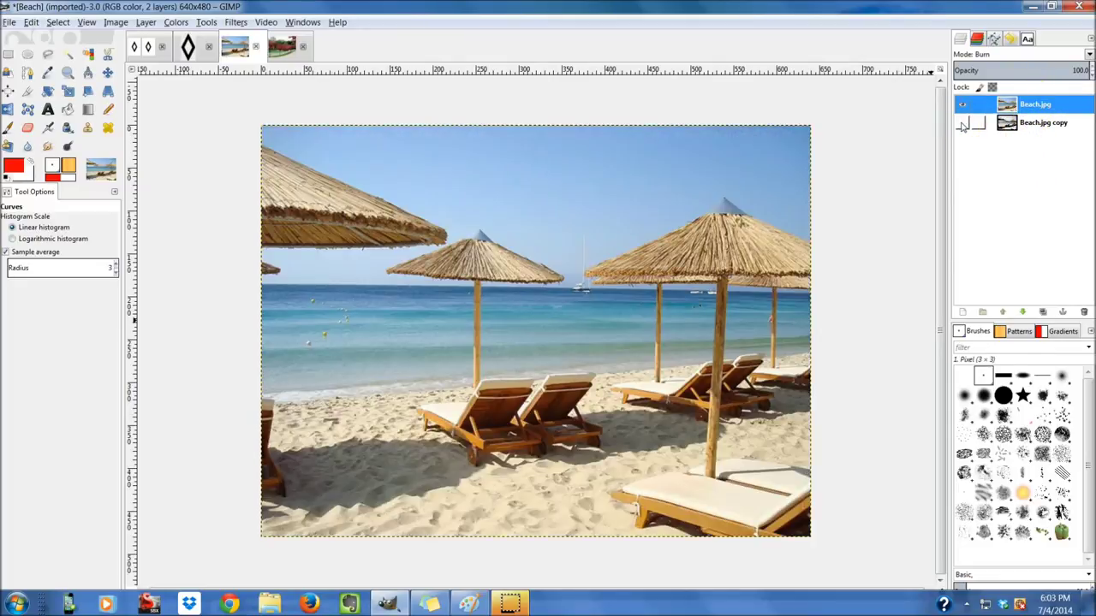
{"action": "left_click", "coordinate": [961, 125]}
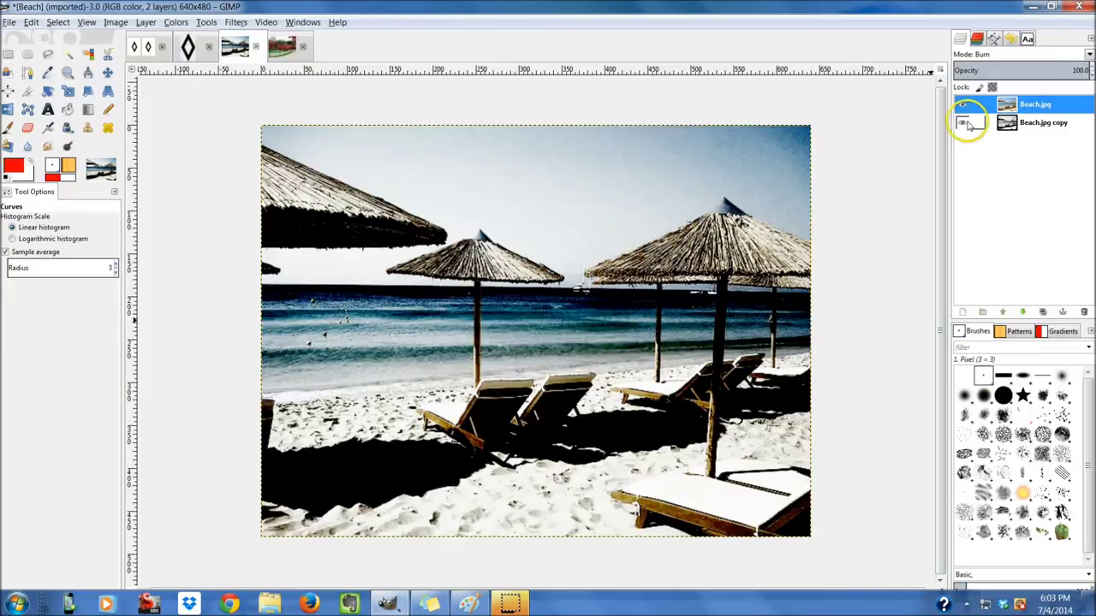
{"action": "left_click", "coordinate": [989, 57]}
{"action": "left_click", "coordinate": [966, 119]}
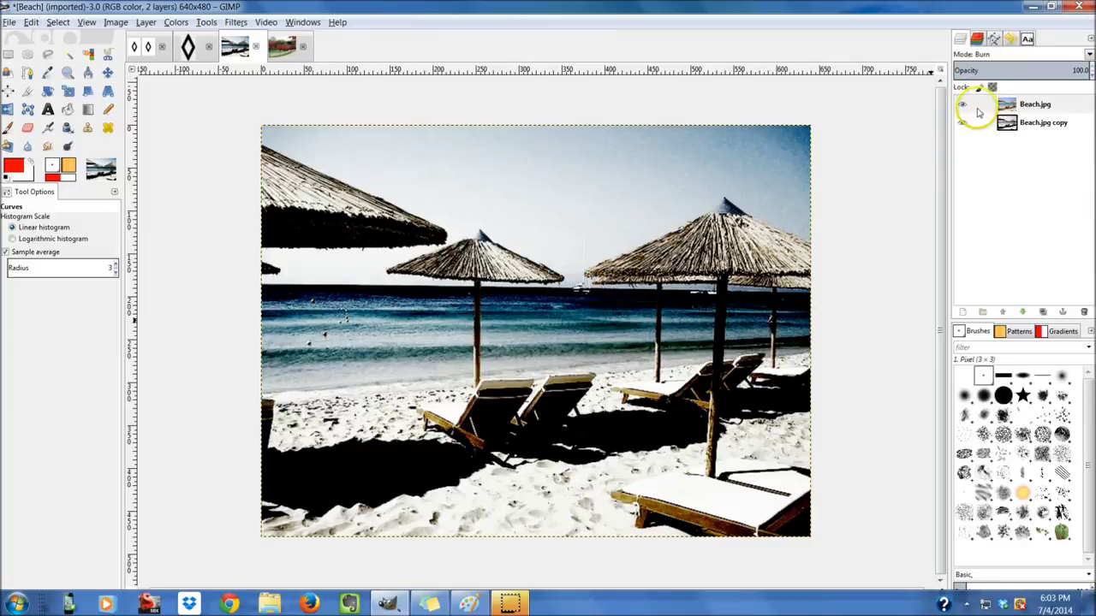
{"action": "left_click", "coordinate": [983, 57]}
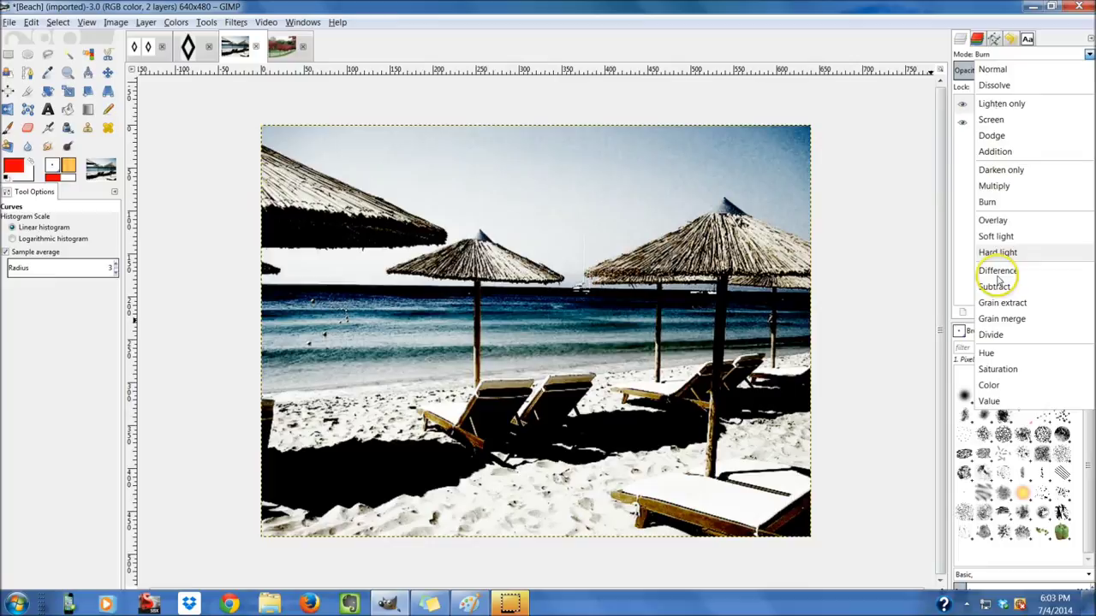
- Try the Color blend mode on the Beach.jpg layer, then settle on Hard light
{"action": "left_click", "coordinate": [988, 385]}
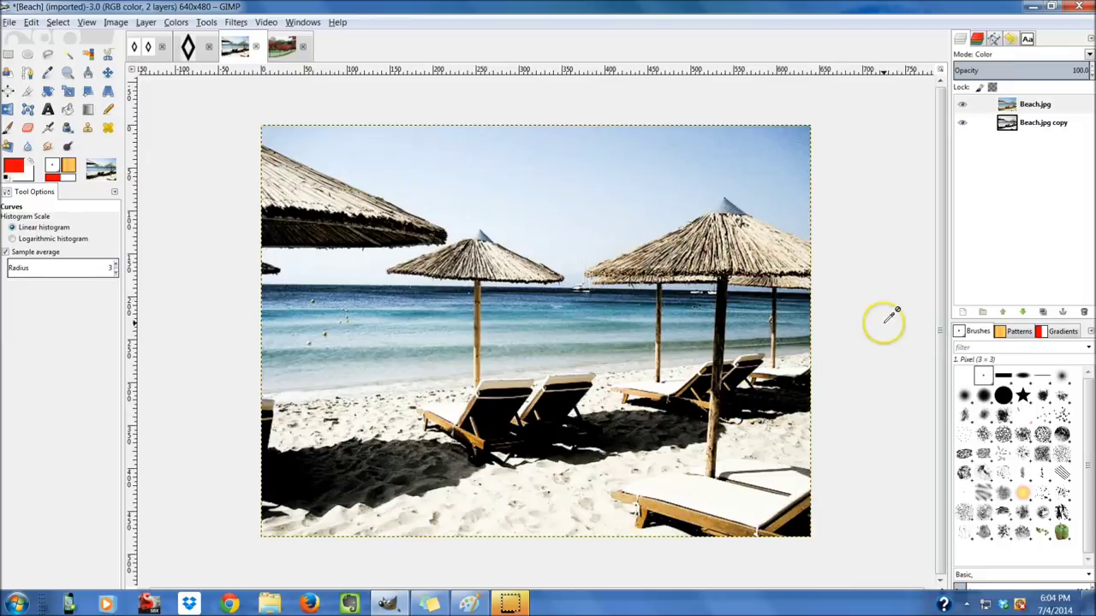
{"action": "left_click", "coordinate": [1007, 55]}
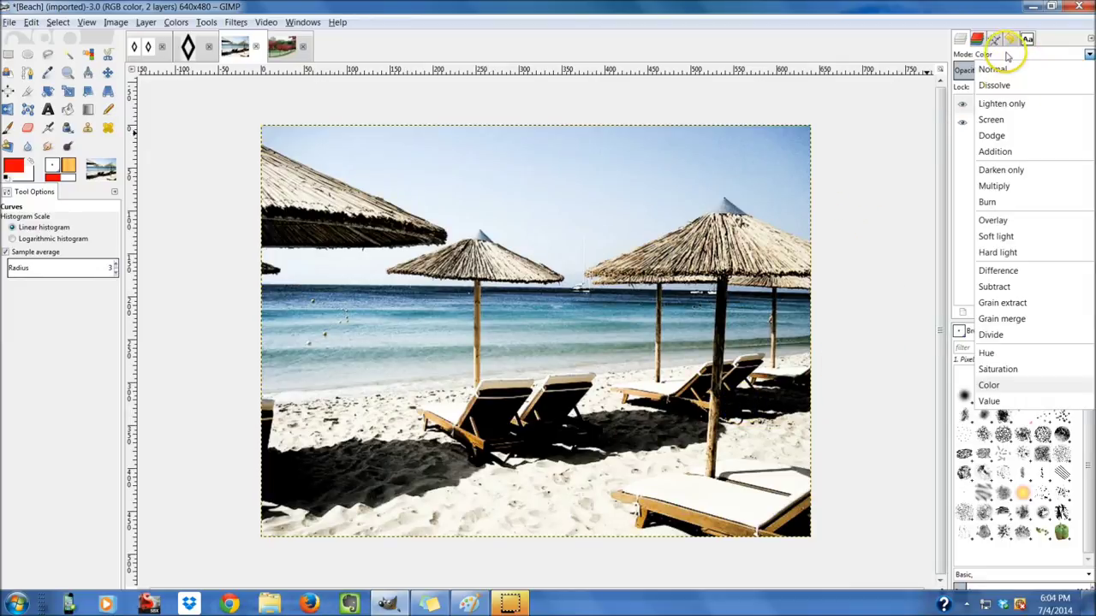
{"action": "left_click", "coordinate": [998, 252]}
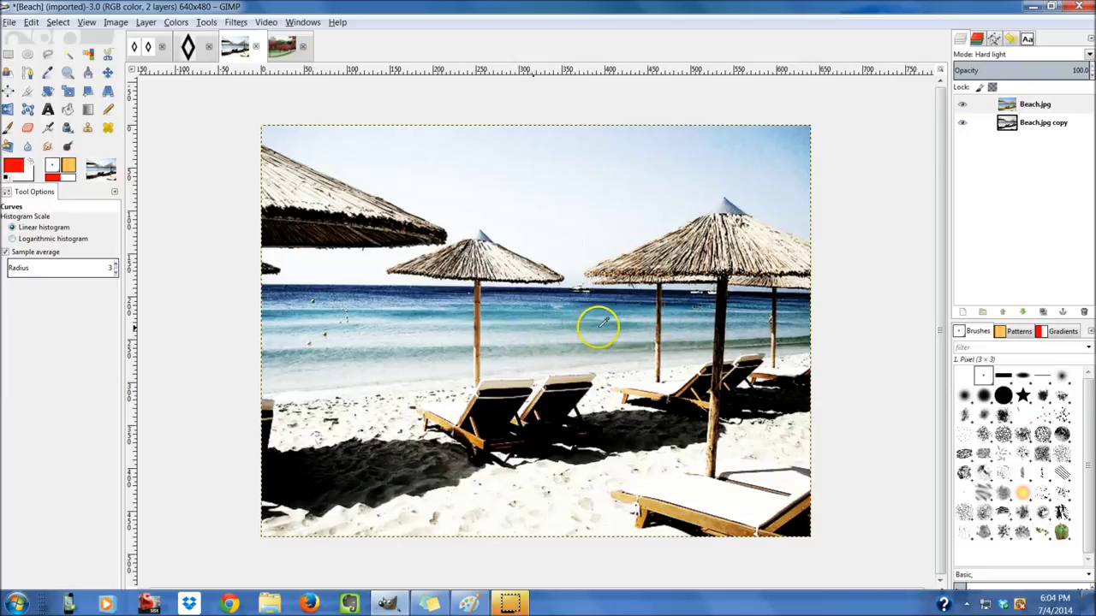
- Zoom out one level to view the whole Hard light–blended beach image
{"action": "key", "text": "minus"}
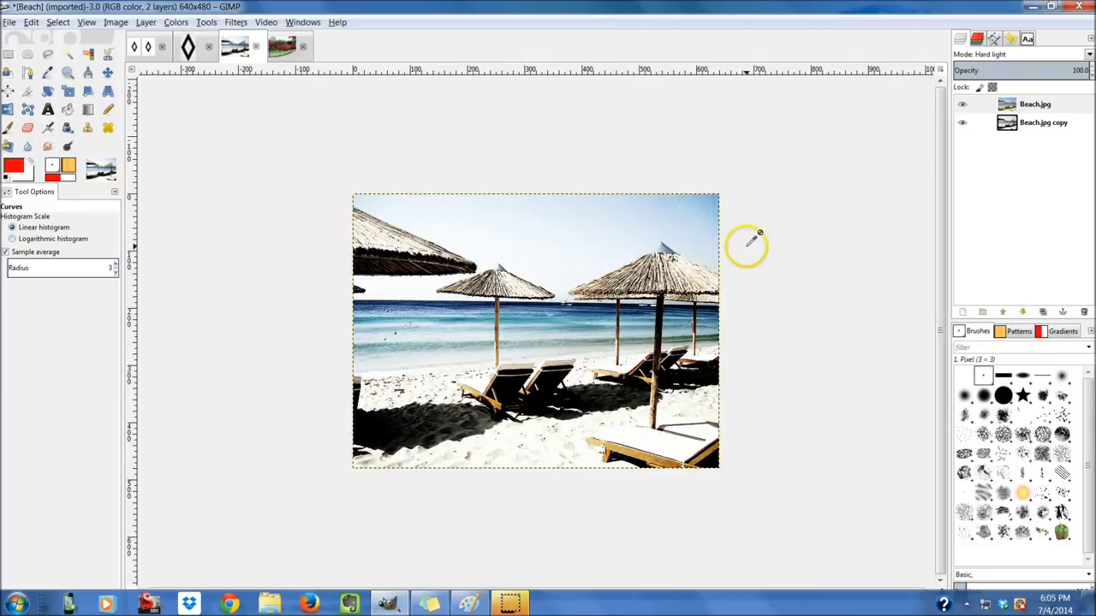